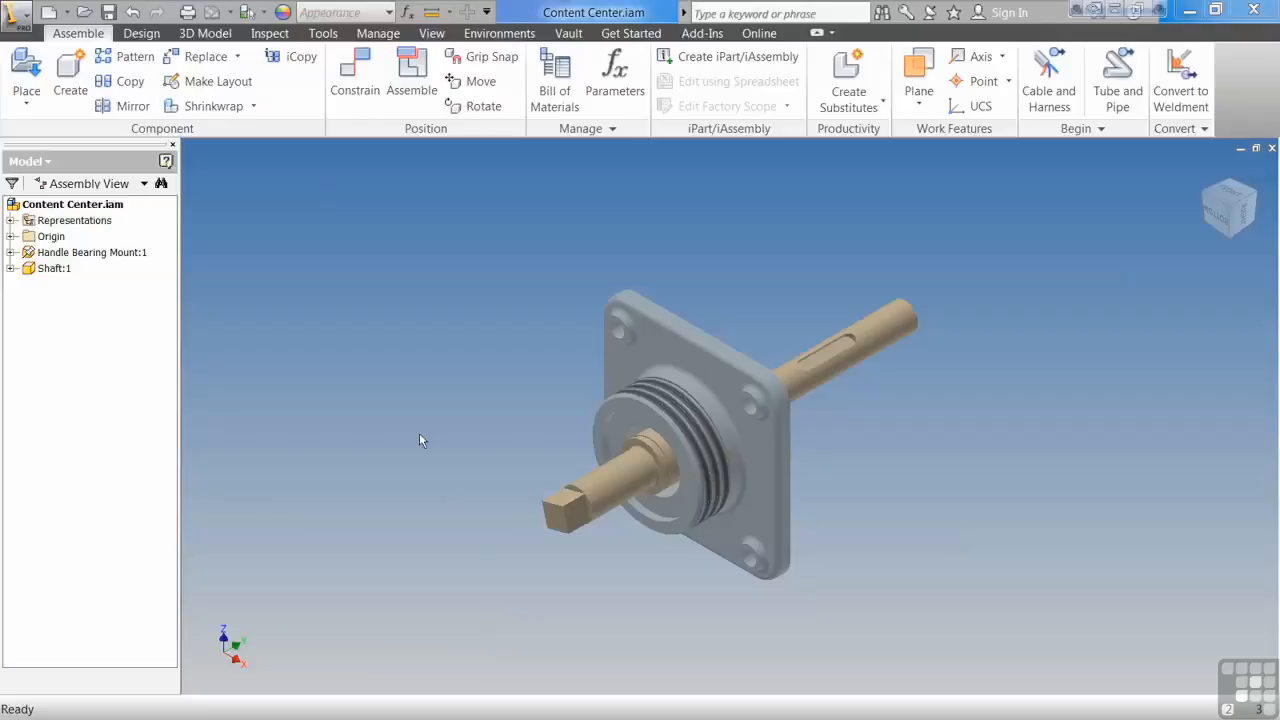
# Step: Open the Content Center for placing a part and turn off the ISO standard filter
pyautogui.click(25, 100)
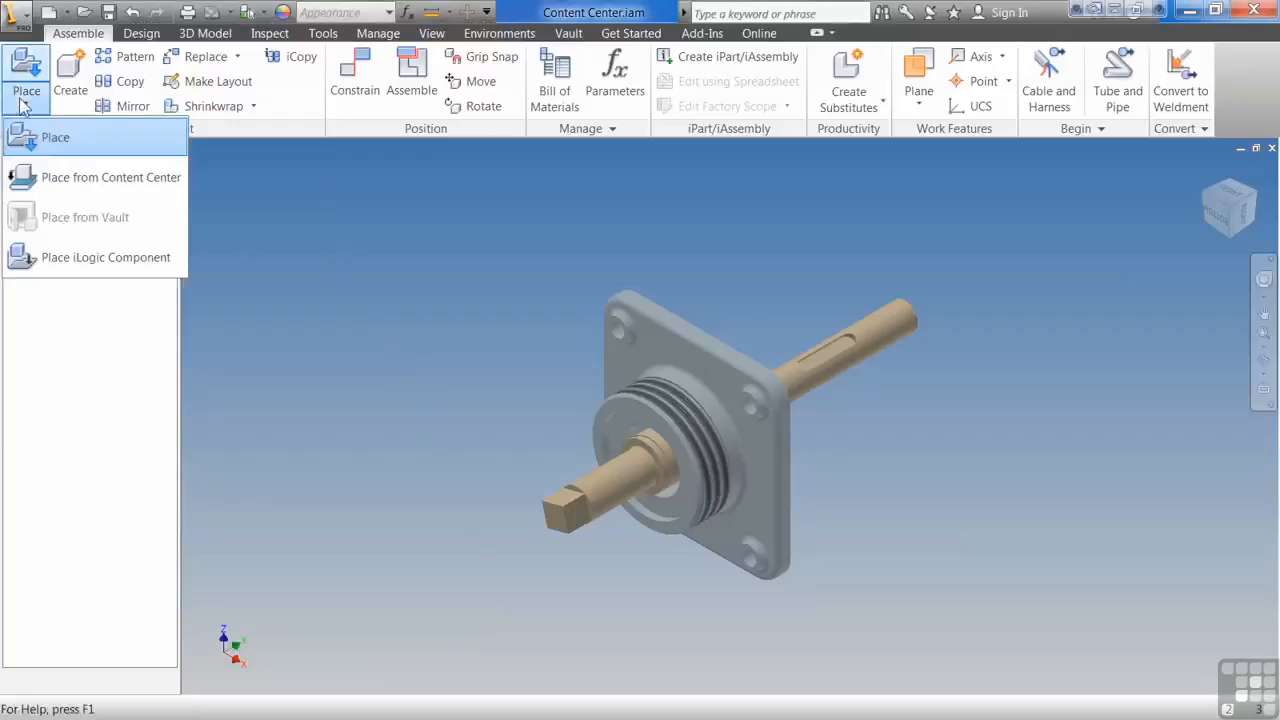
pyautogui.click(95, 180)
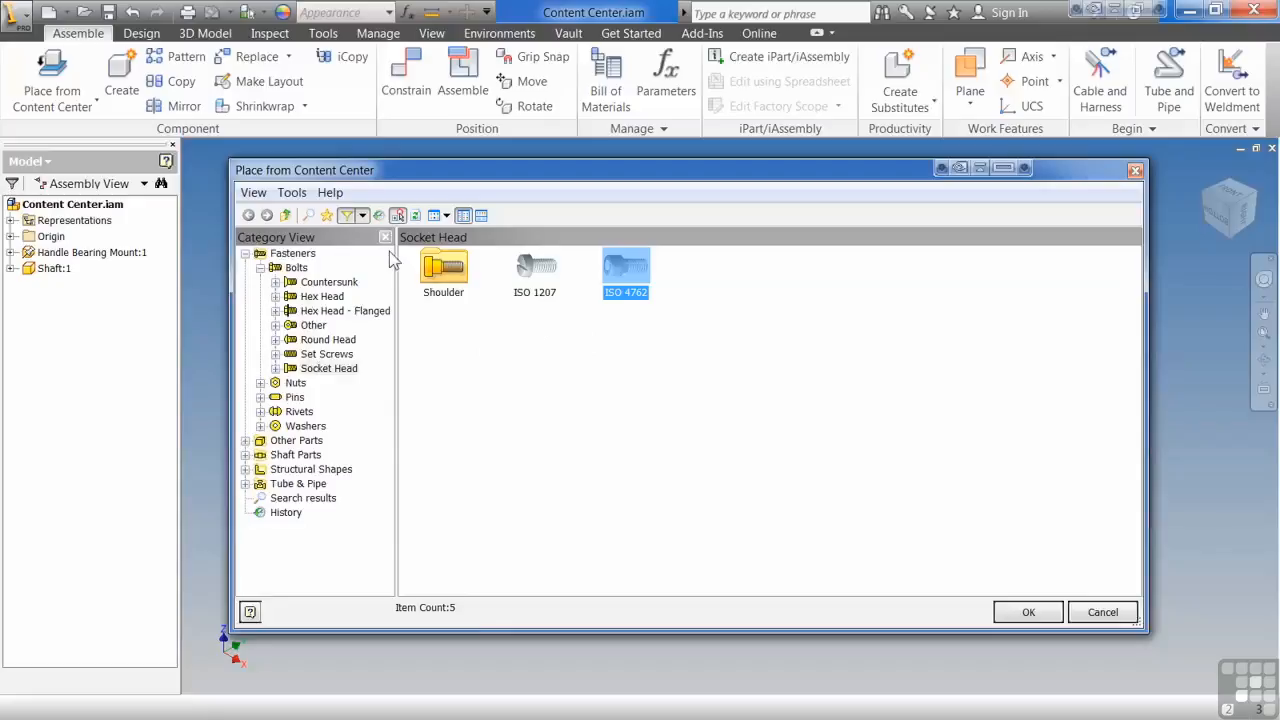
pyautogui.click(363, 216)
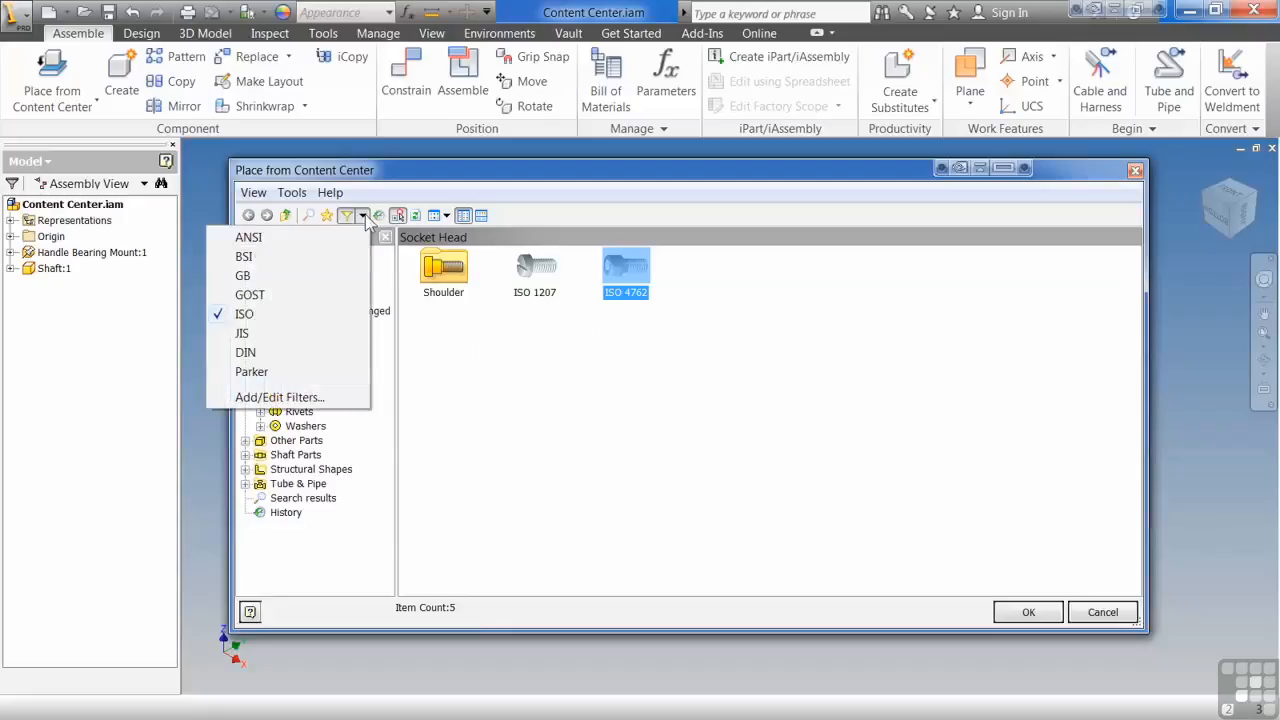
pyautogui.click(258, 313)
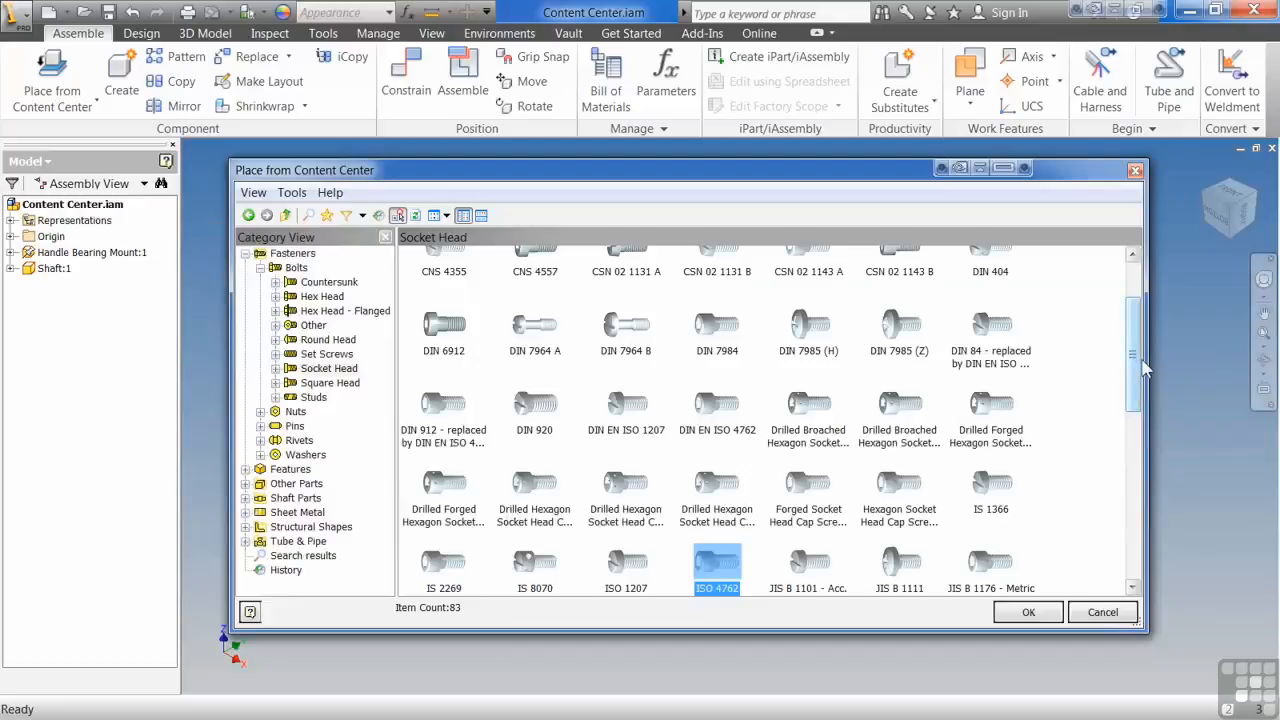
# Step: Browse the Socket Head shoulder bolts, the Hex Head bolts and the Washers category
pyautogui.moveTo(1138, 360); pyautogui.dragTo(1135, 306)
pyautogui.doubleClick(445, 270)
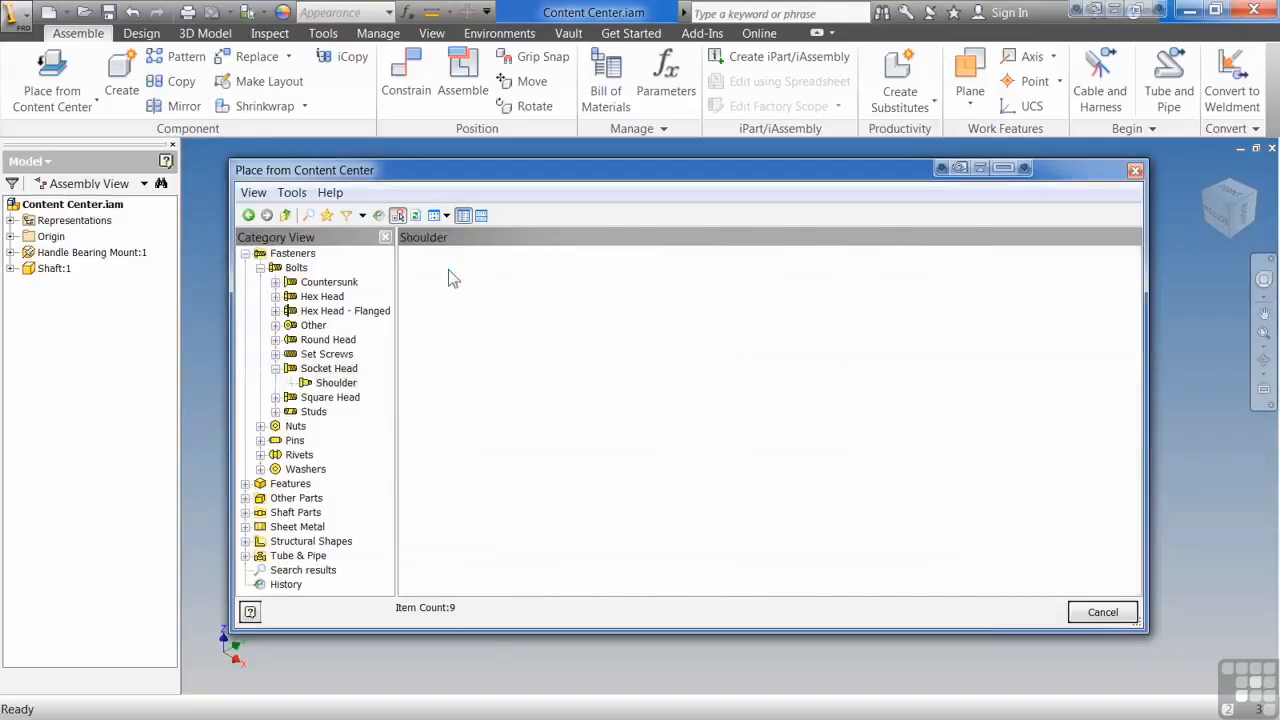
pyautogui.click(302, 297)
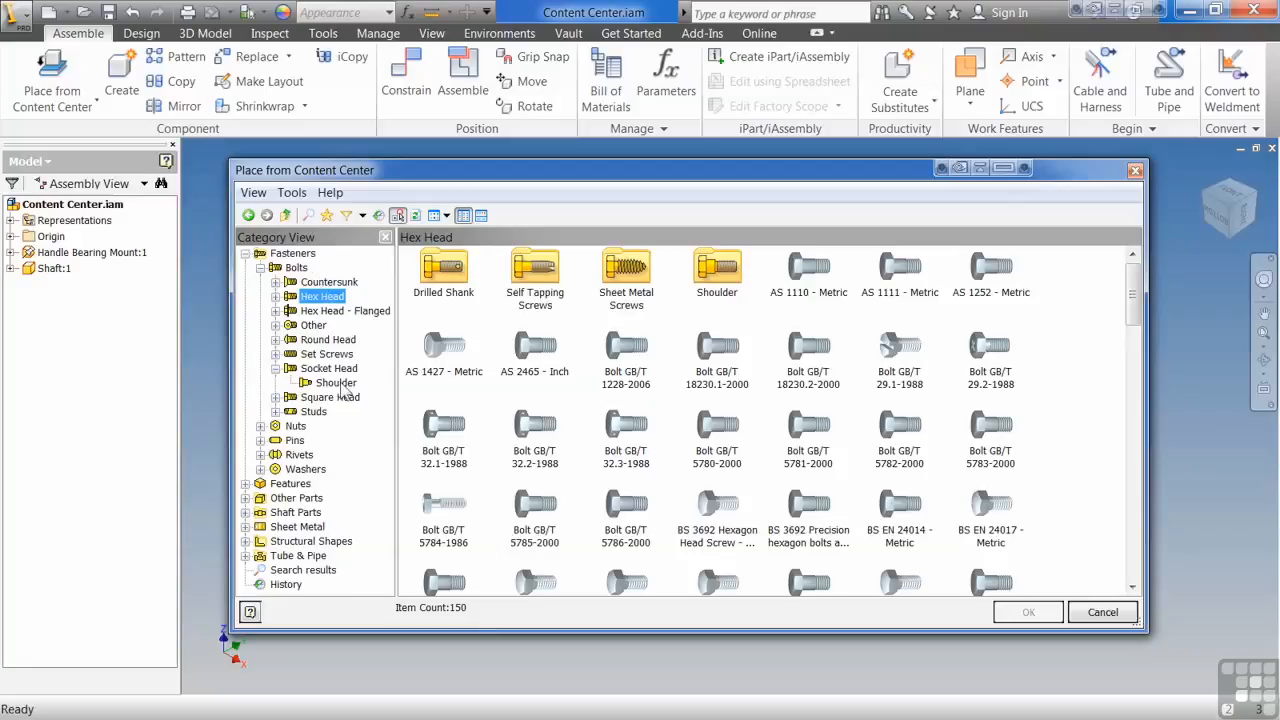
pyautogui.click(303, 470)
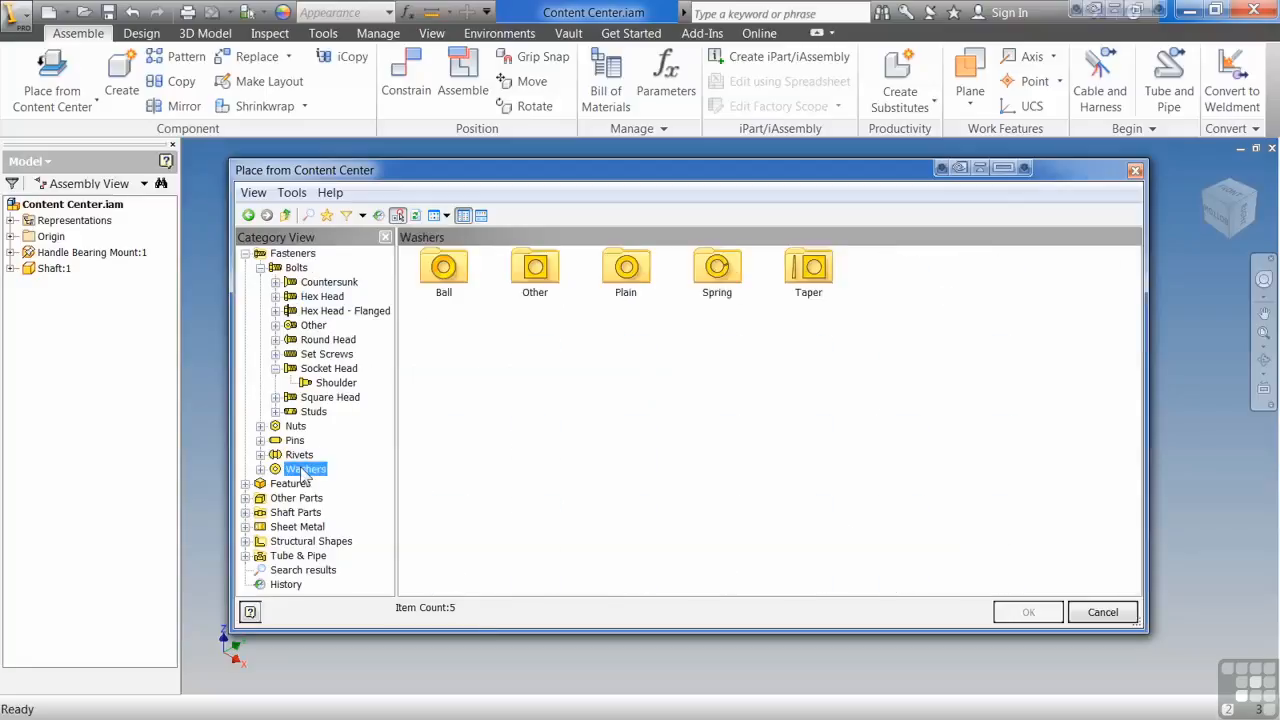
# Step: Browse the English features, examining the Hexagon, Jog and Key 2-Flats families
pyautogui.click(250, 483)
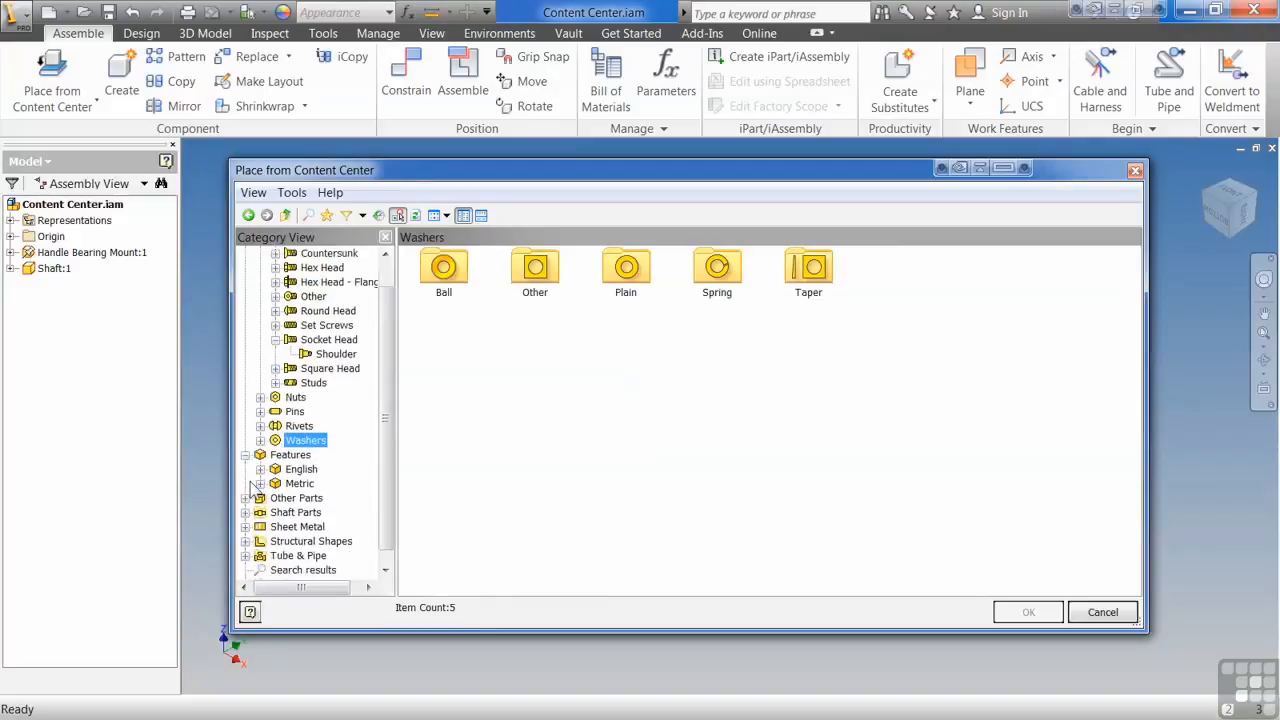
pyautogui.click(261, 470)
pyautogui.scroll(1, 357, 325)
pyautogui.click(318, 369)
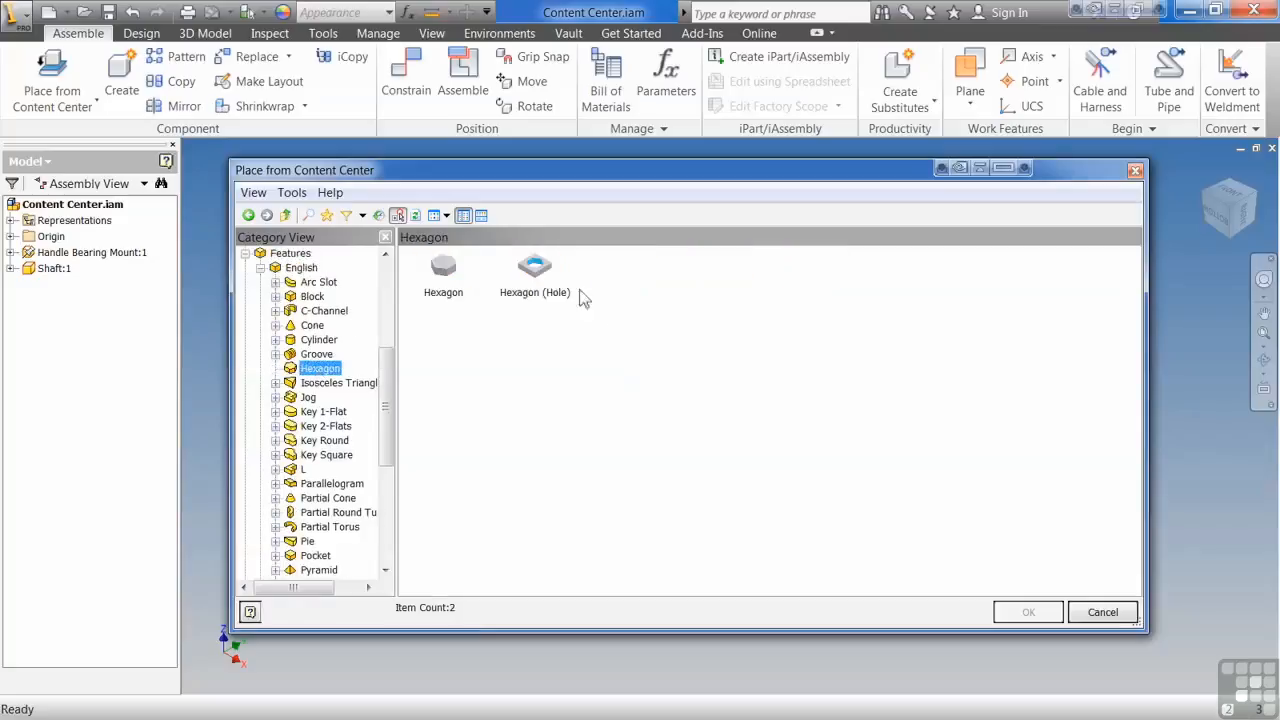
pyautogui.click(312, 398)
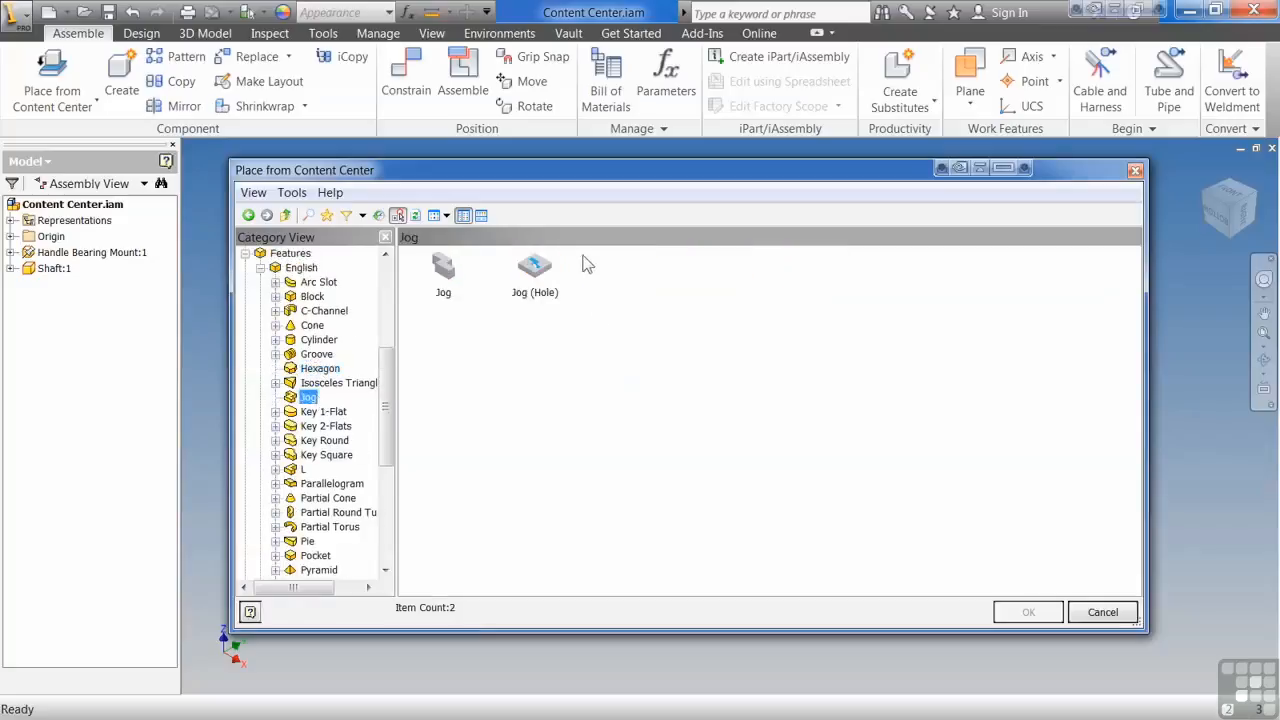
pyautogui.click(322, 427)
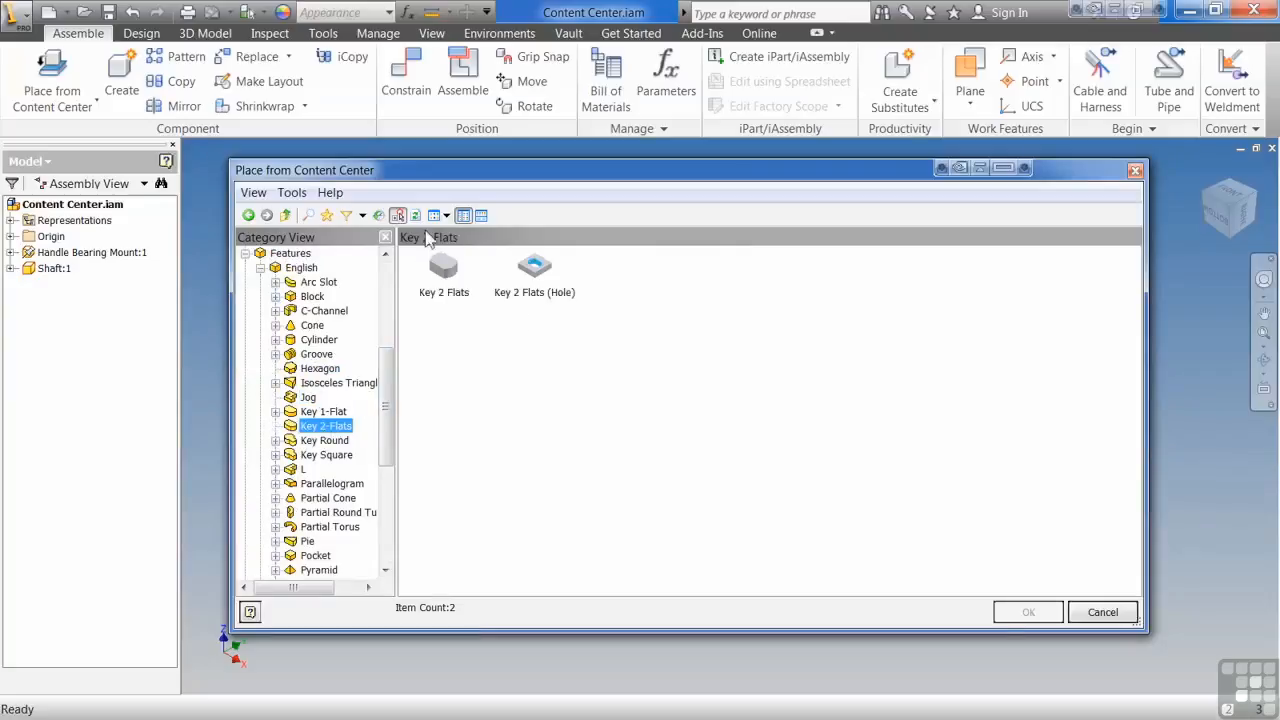
pyautogui.click(260, 268)
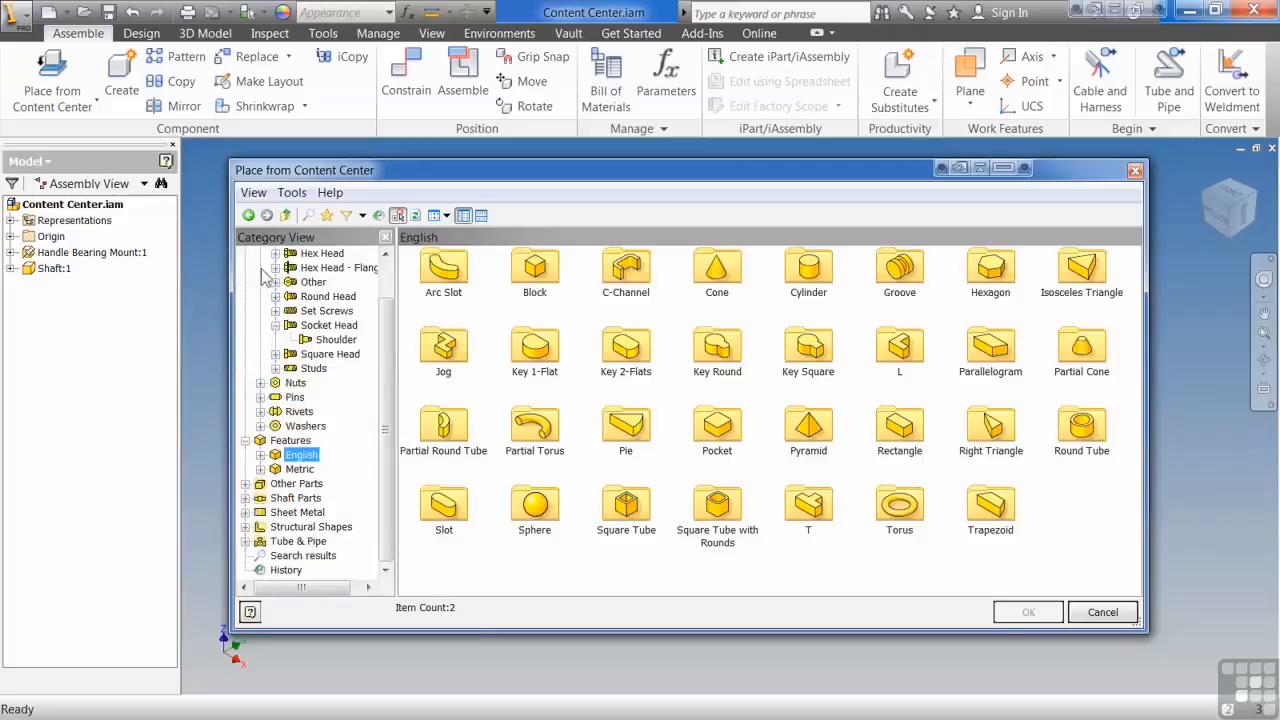
# Step: Examine the Other Parts, Sheet Metal nuts and Structural Shapes categories
pyautogui.click(248, 484)
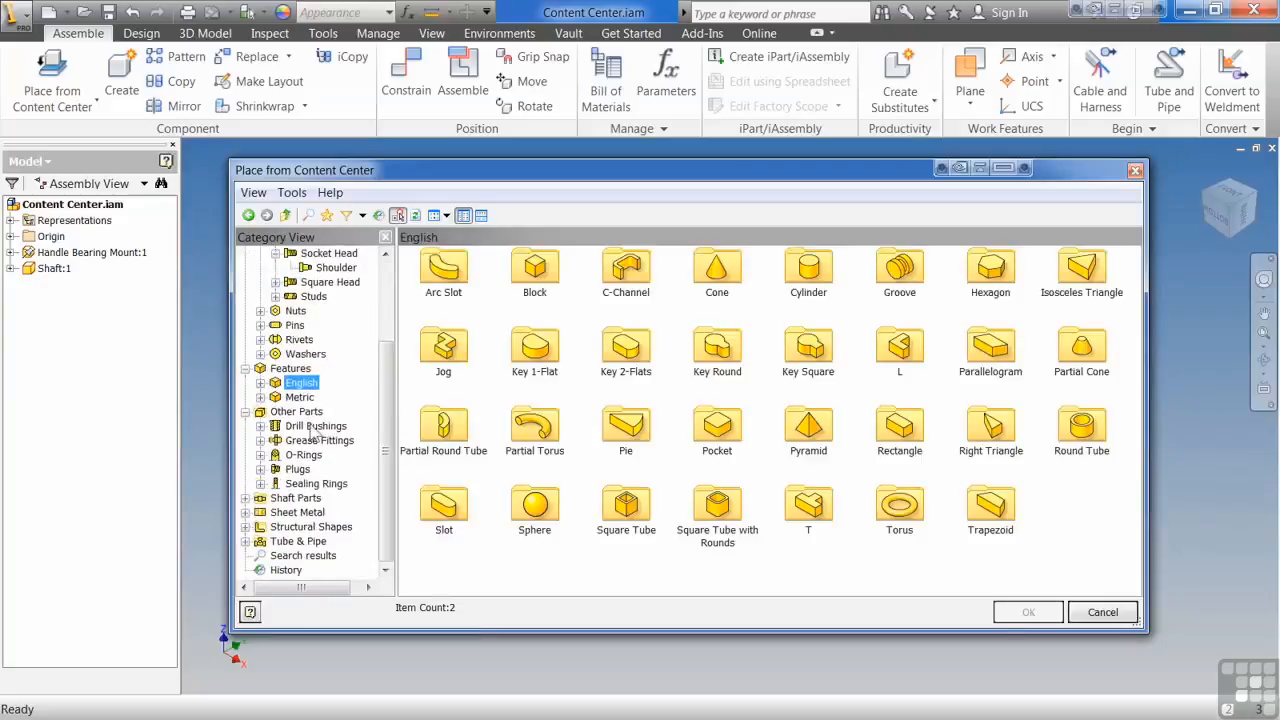
pyautogui.click(245, 512)
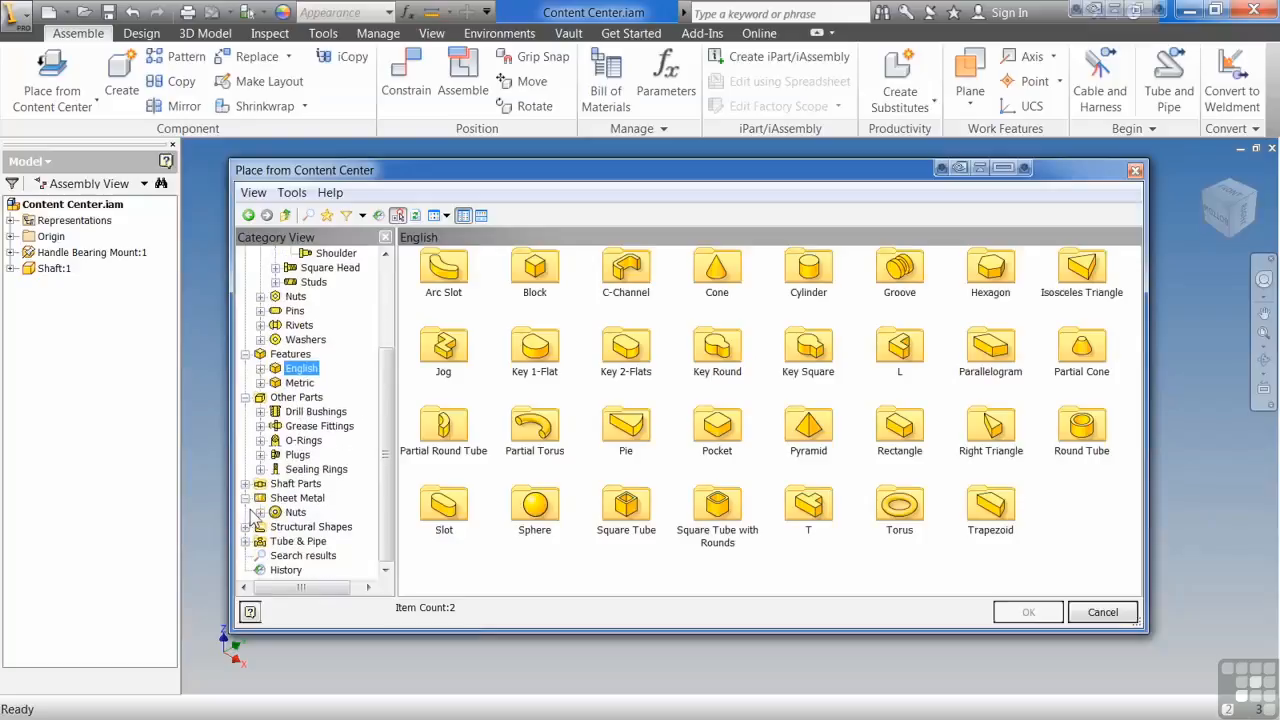
pyautogui.click(293, 512)
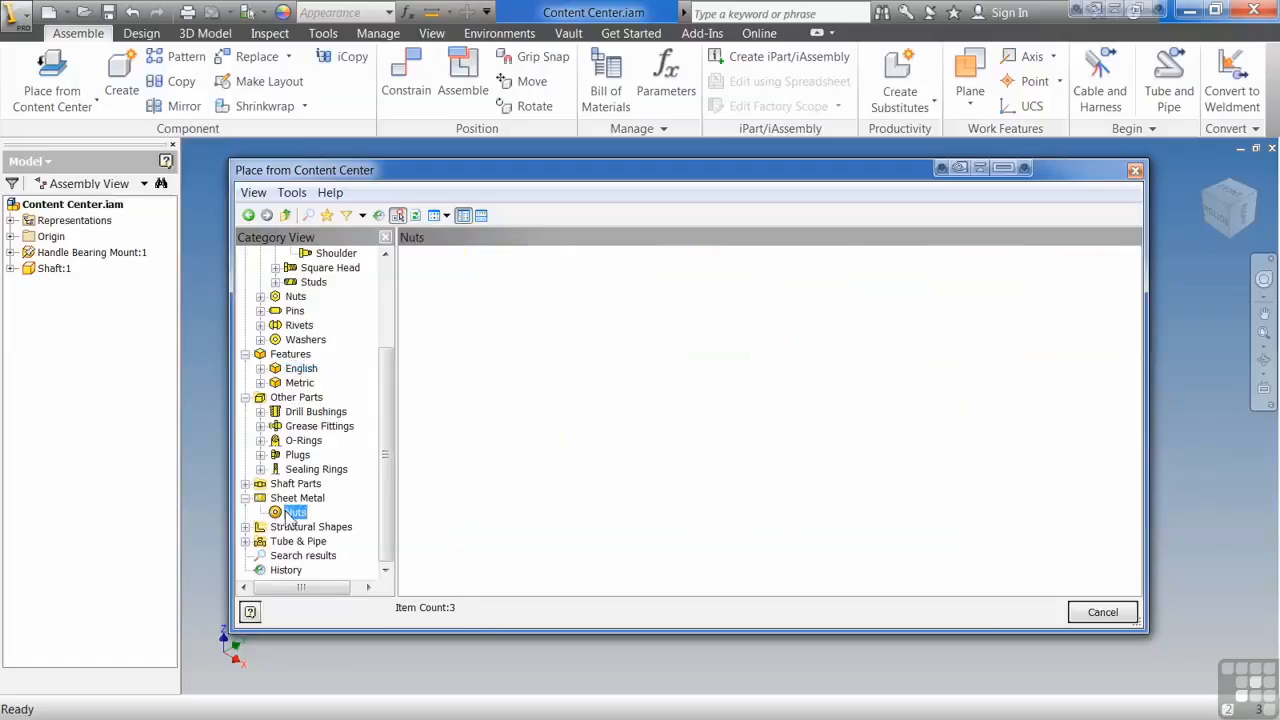
pyautogui.click(246, 527)
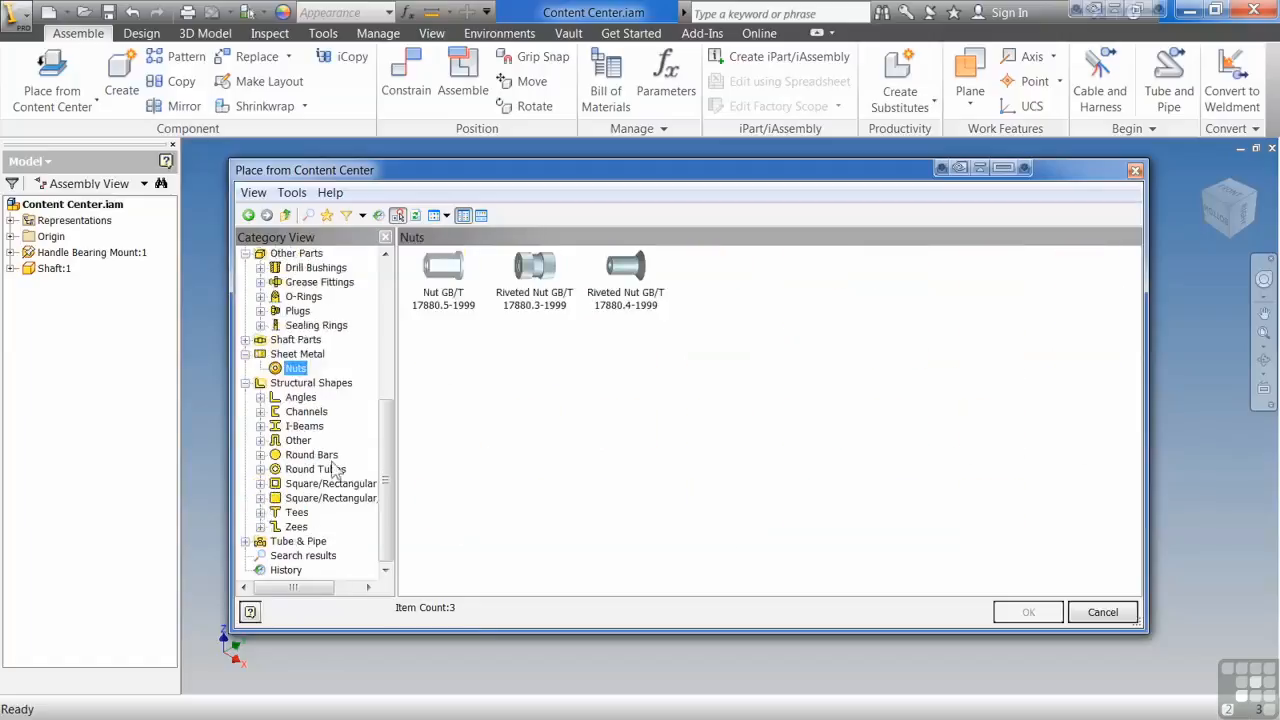
# Step: Browse the Tube & Pipe fittings, examining the Flanges, Elbows, Reduced Elbows and Street Elbows families
pyautogui.click(245, 541)
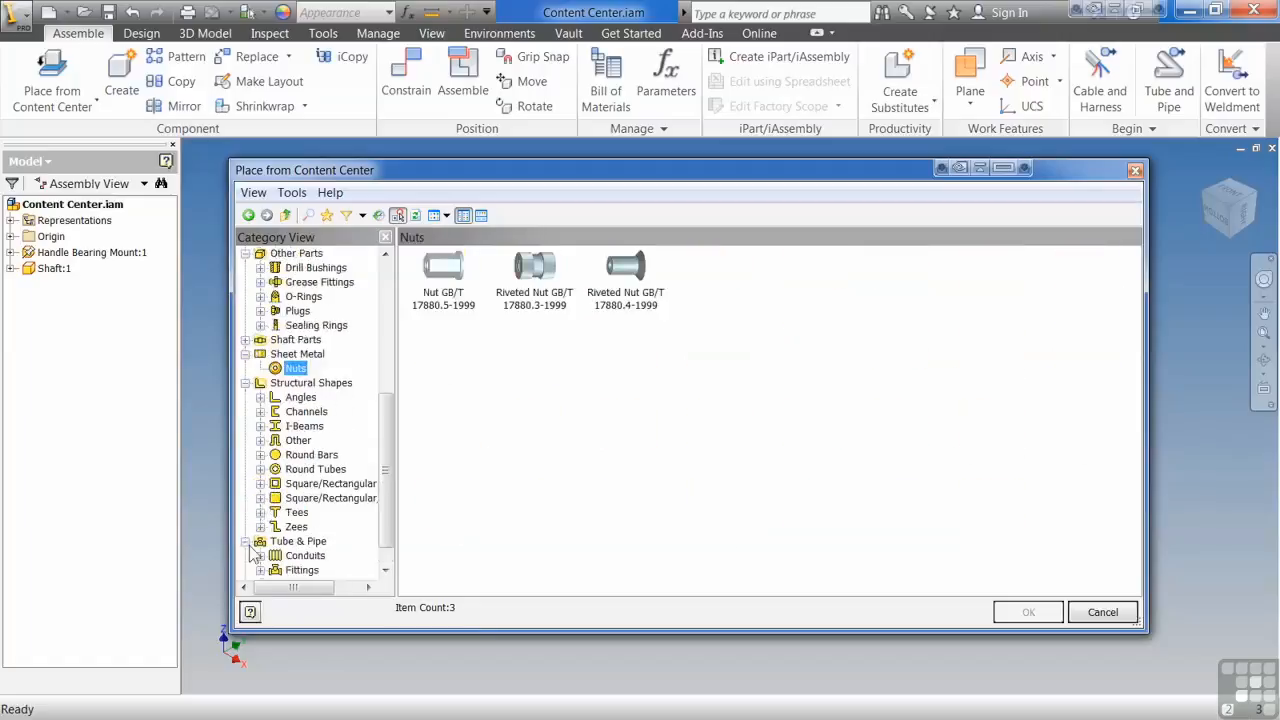
pyautogui.click(260, 569)
pyautogui.scroll(-1, 335, 356)
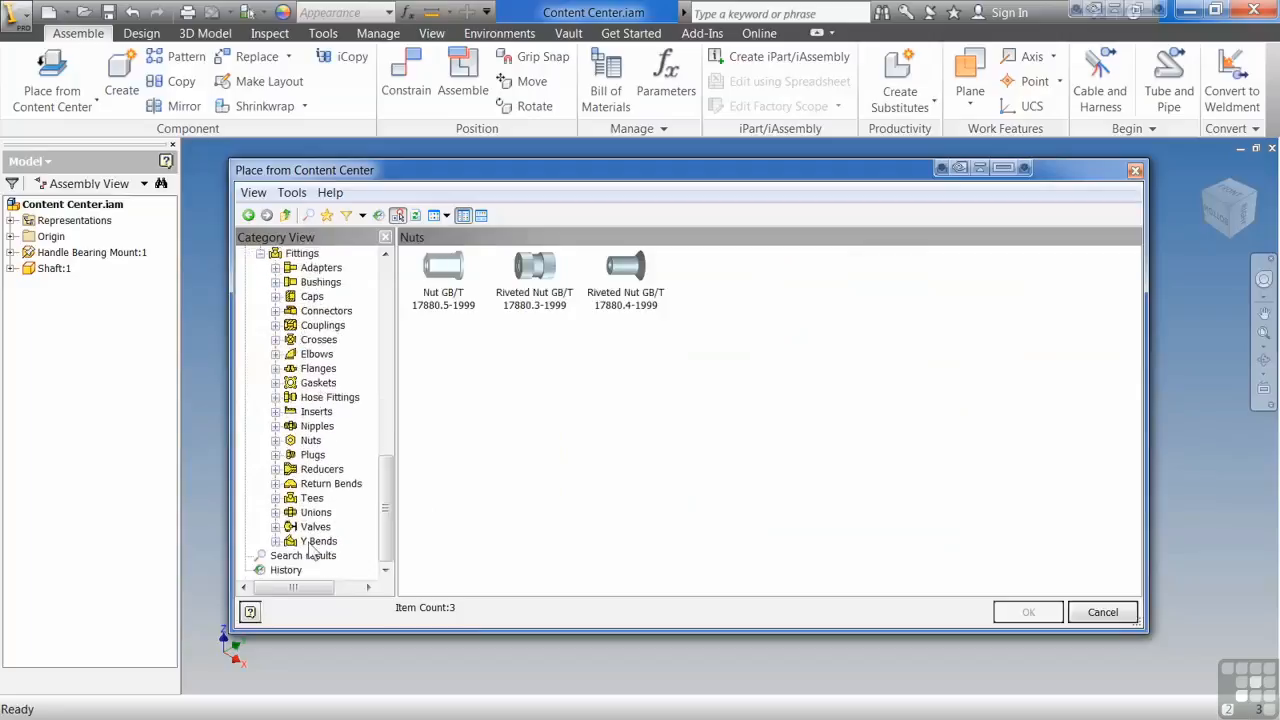
pyautogui.click(322, 370)
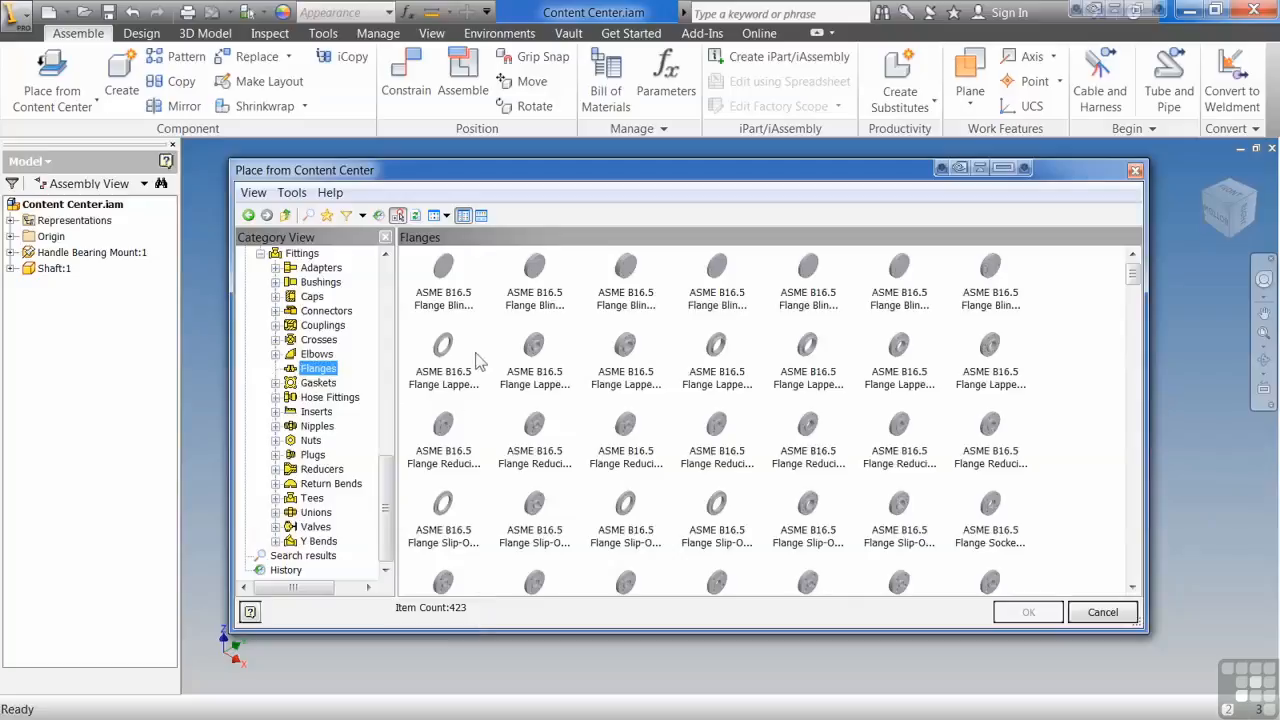
pyautogui.click(318, 356)
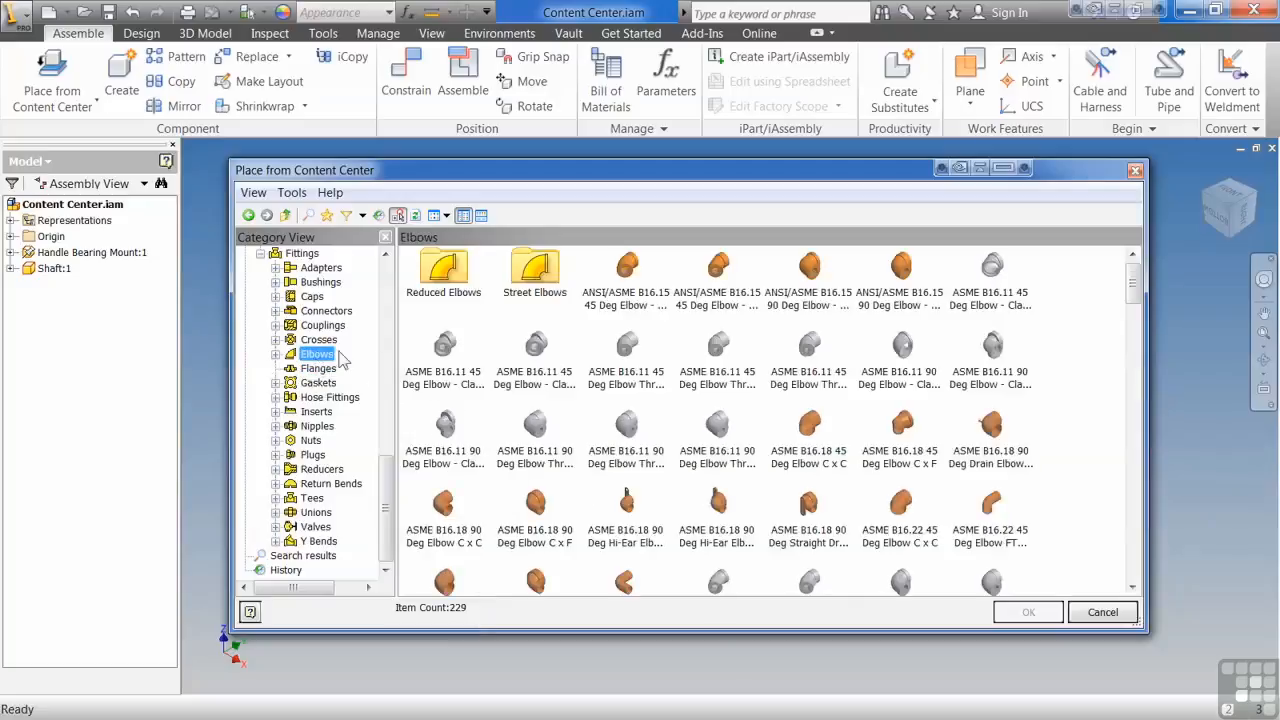
pyautogui.click(277, 354)
pyautogui.click(322, 369)
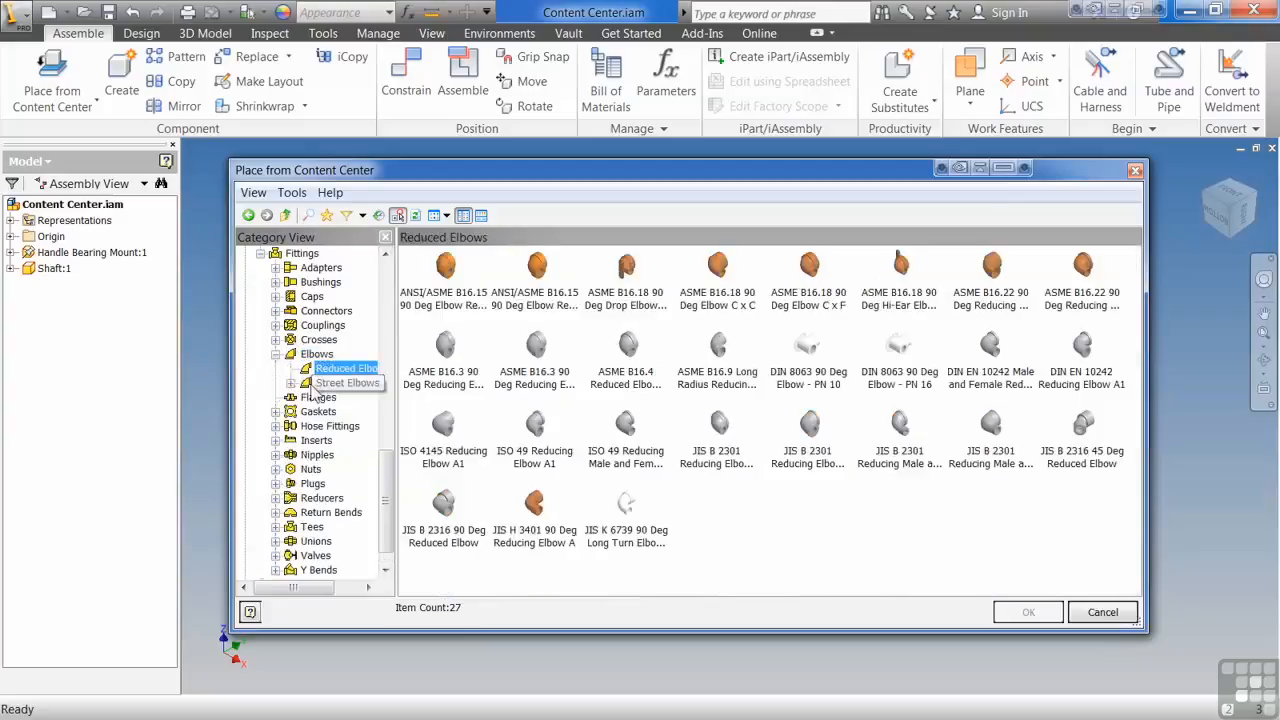
pyautogui.click(316, 384)
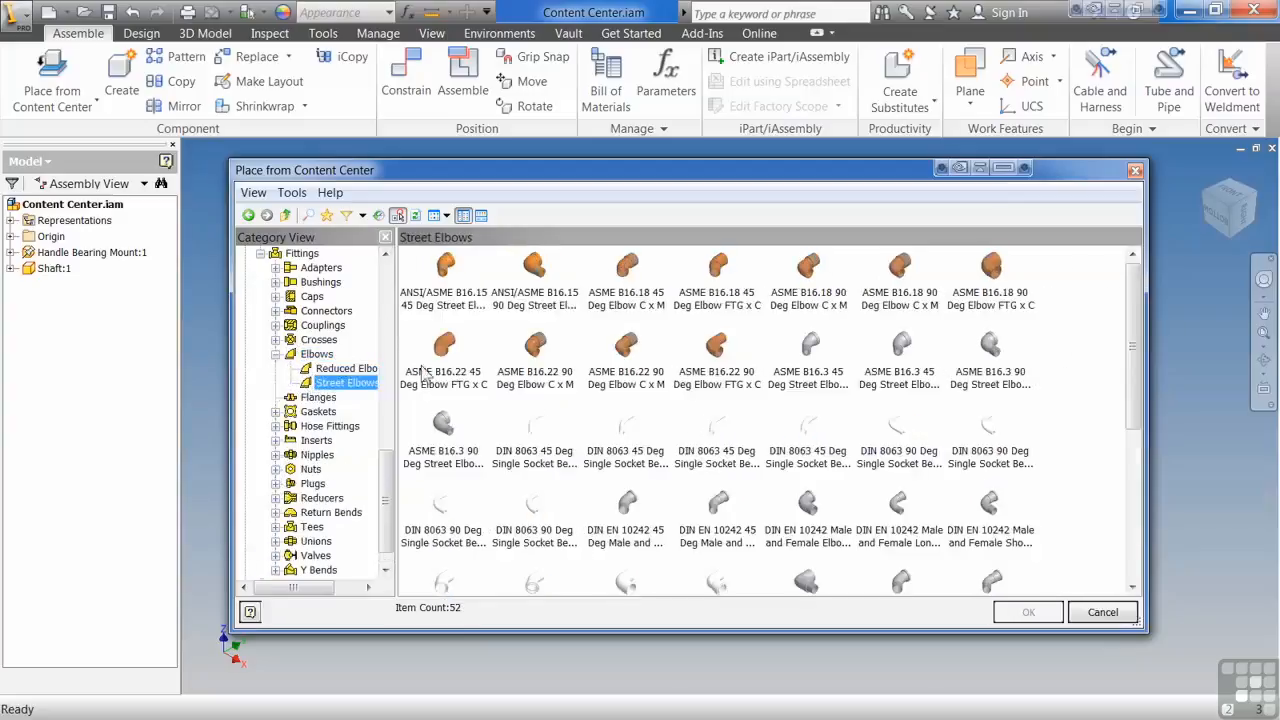
pyautogui.doubleClick(278, 256)
pyautogui.scroll(3, 364, 412)
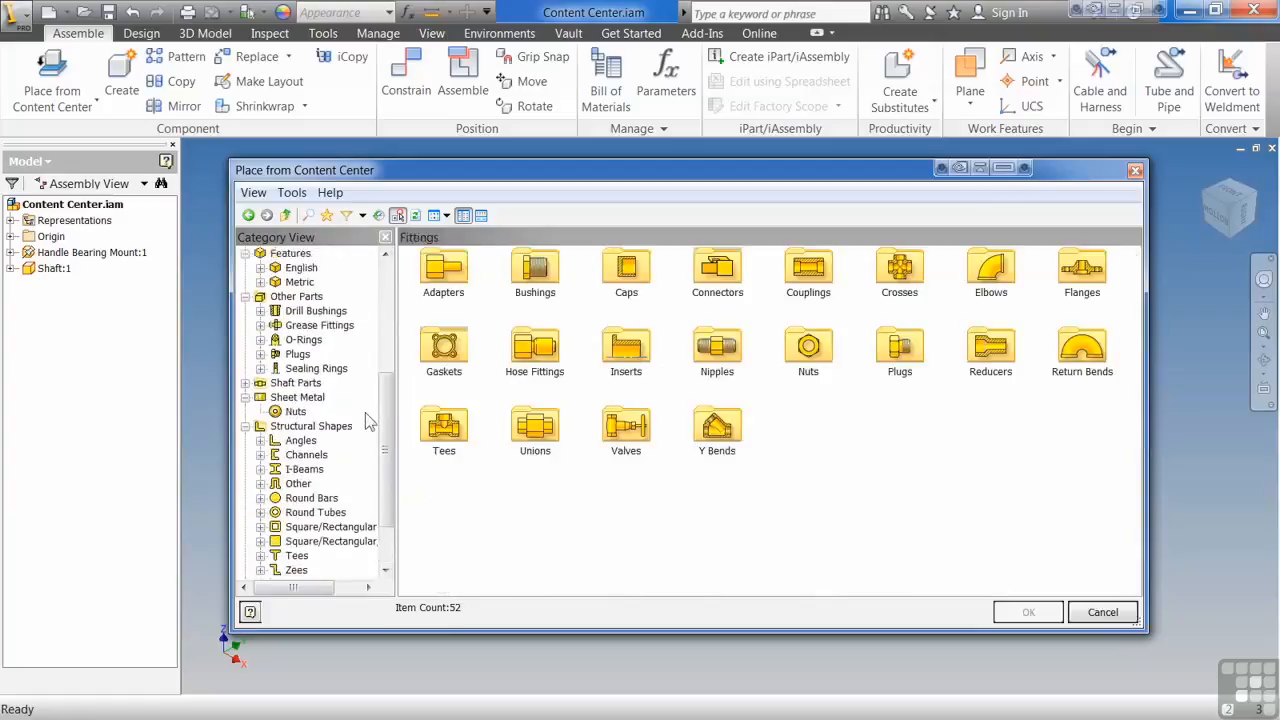
# Step: Show the Rounded machine keys within the Shaft Parts category
pyautogui.click(246, 426)
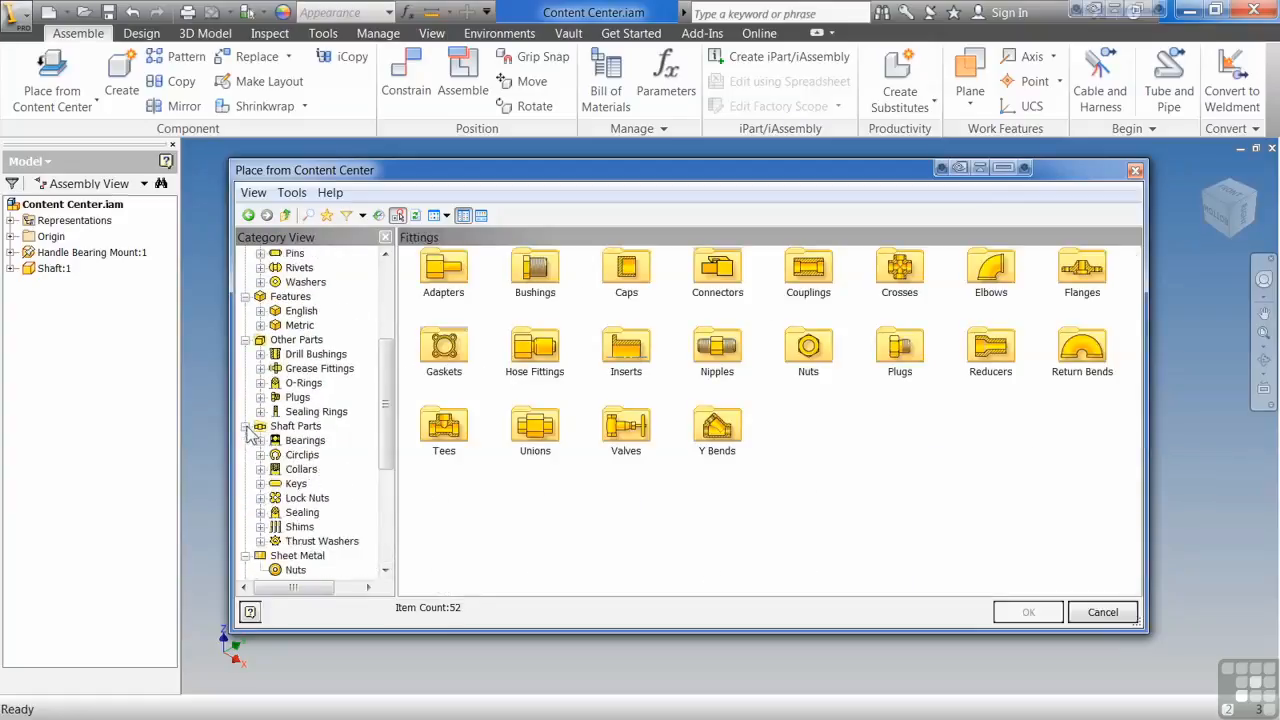
pyautogui.scroll(-1, 265, 438)
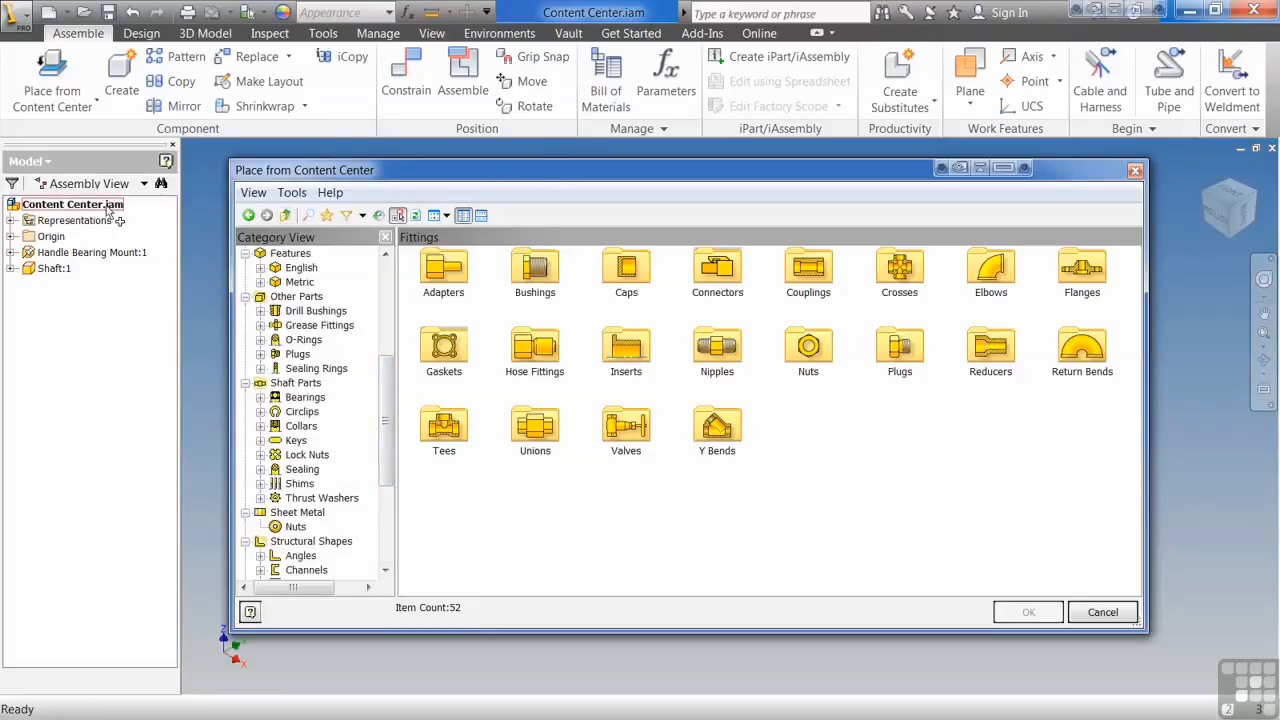
pyautogui.moveTo(539, 171); pyautogui.dragTo(492, 144)
pyautogui.click(214, 414)
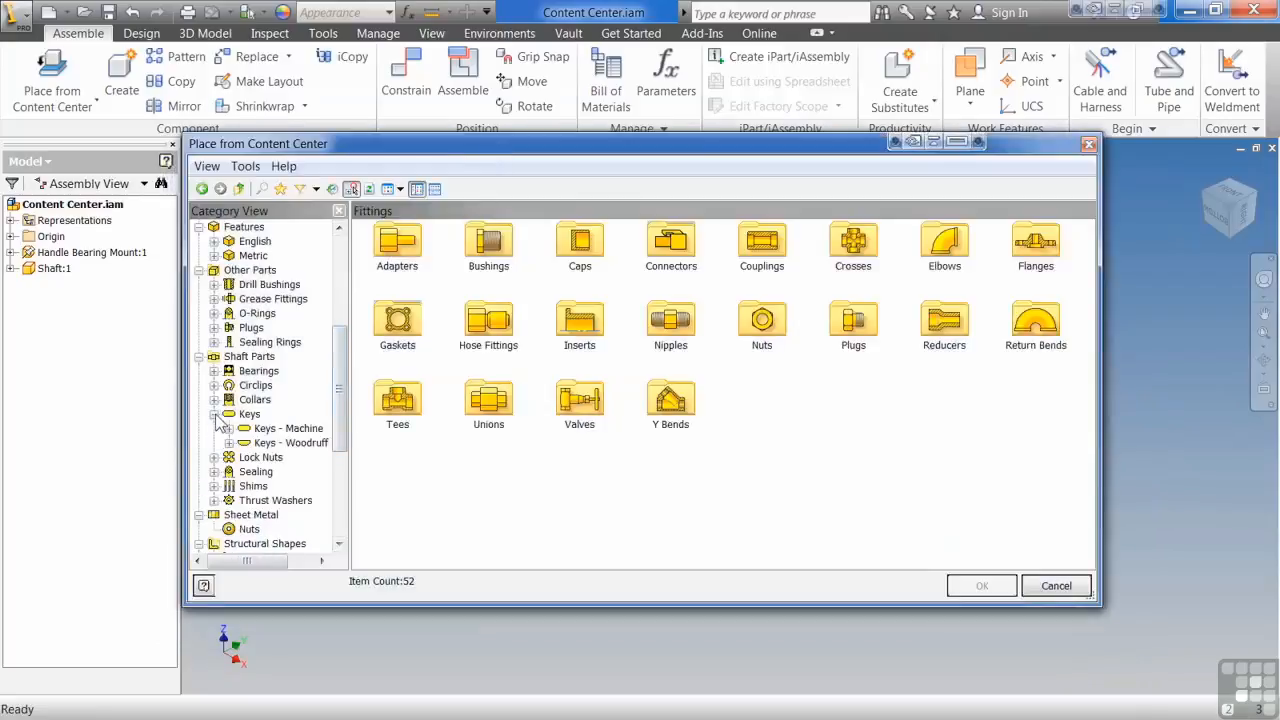
pyautogui.click(229, 428)
pyautogui.click(287, 457)
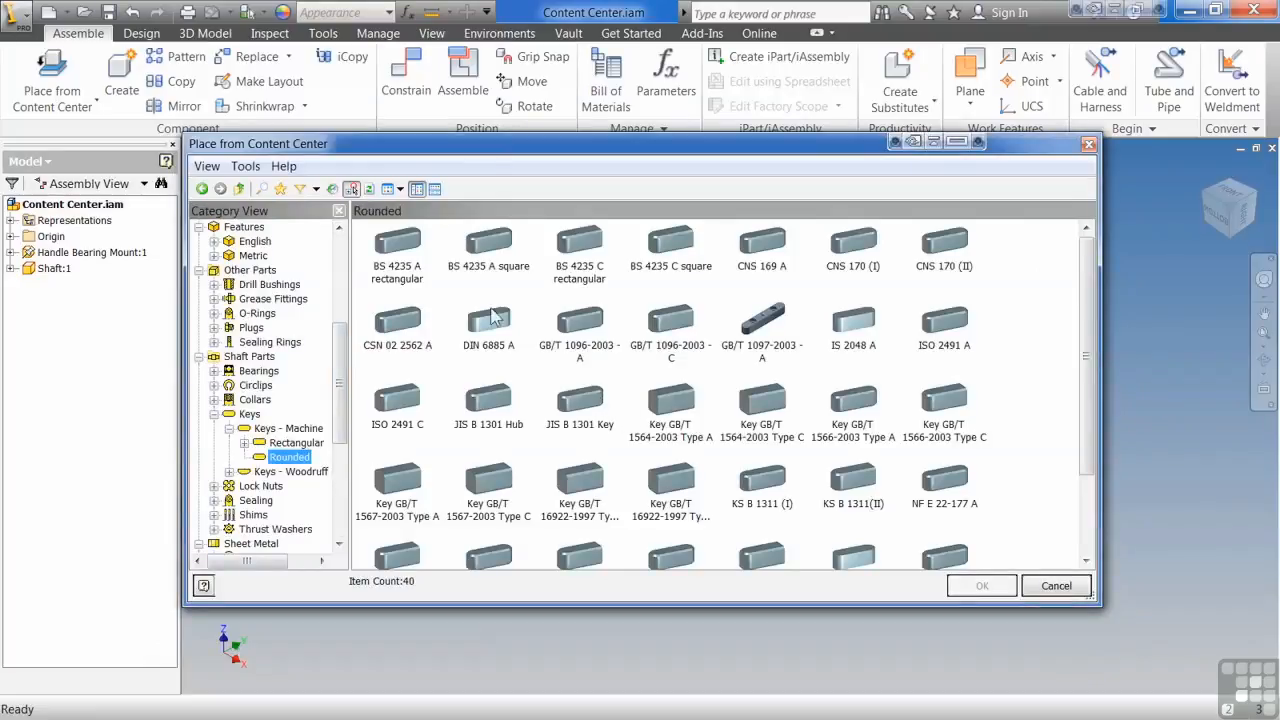
# Step: Filter the key families to the ISO standard and choose the ISO 2491 A key for placement
pyautogui.click(316, 189)
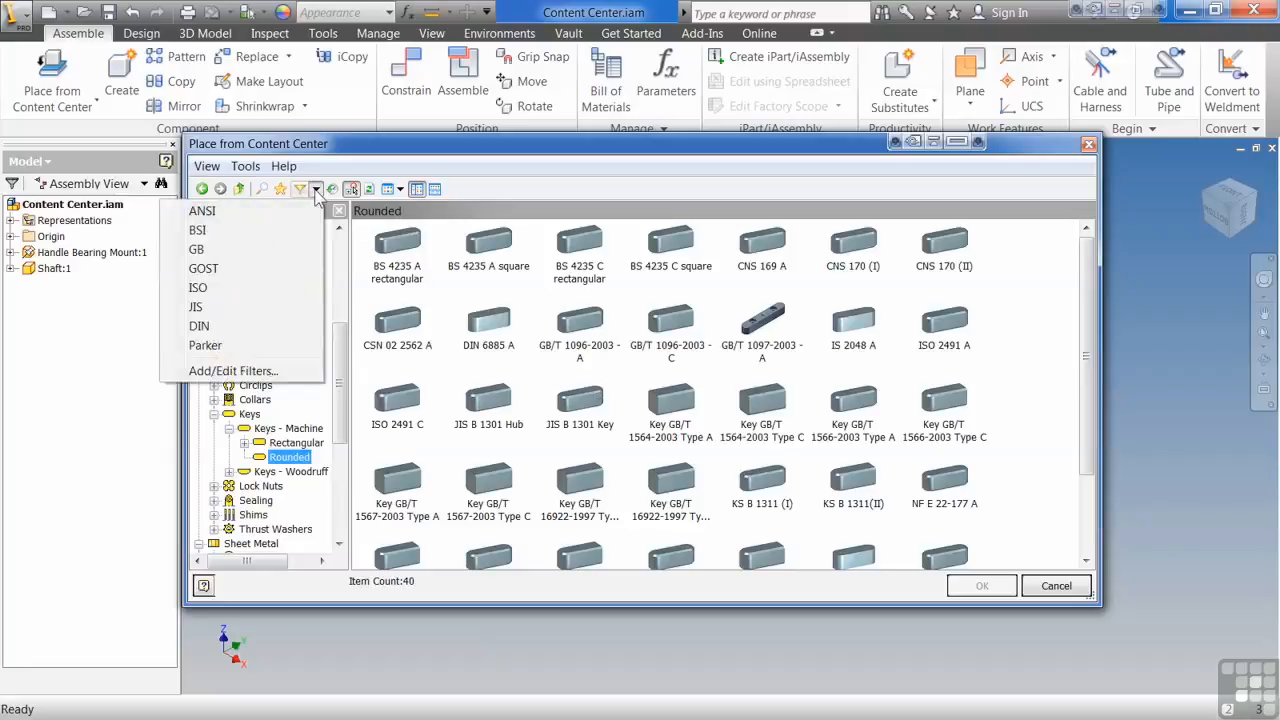
pyautogui.click(277, 290)
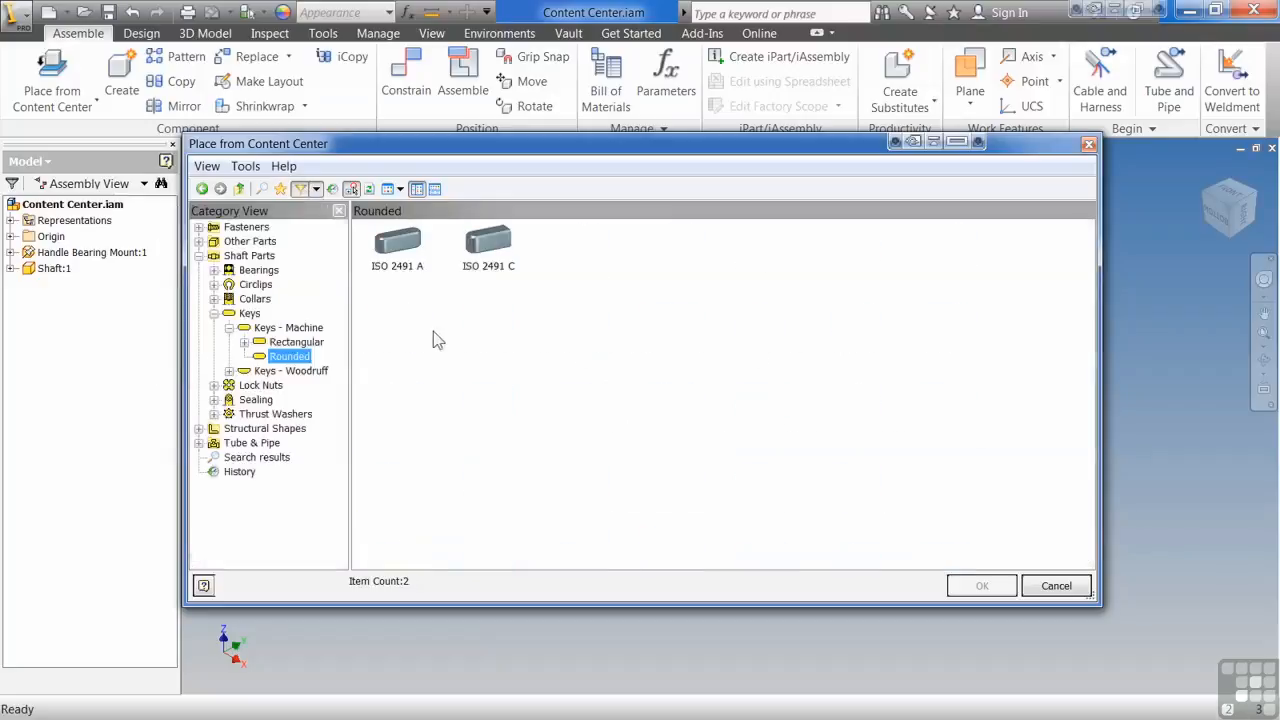
pyautogui.click(400, 250)
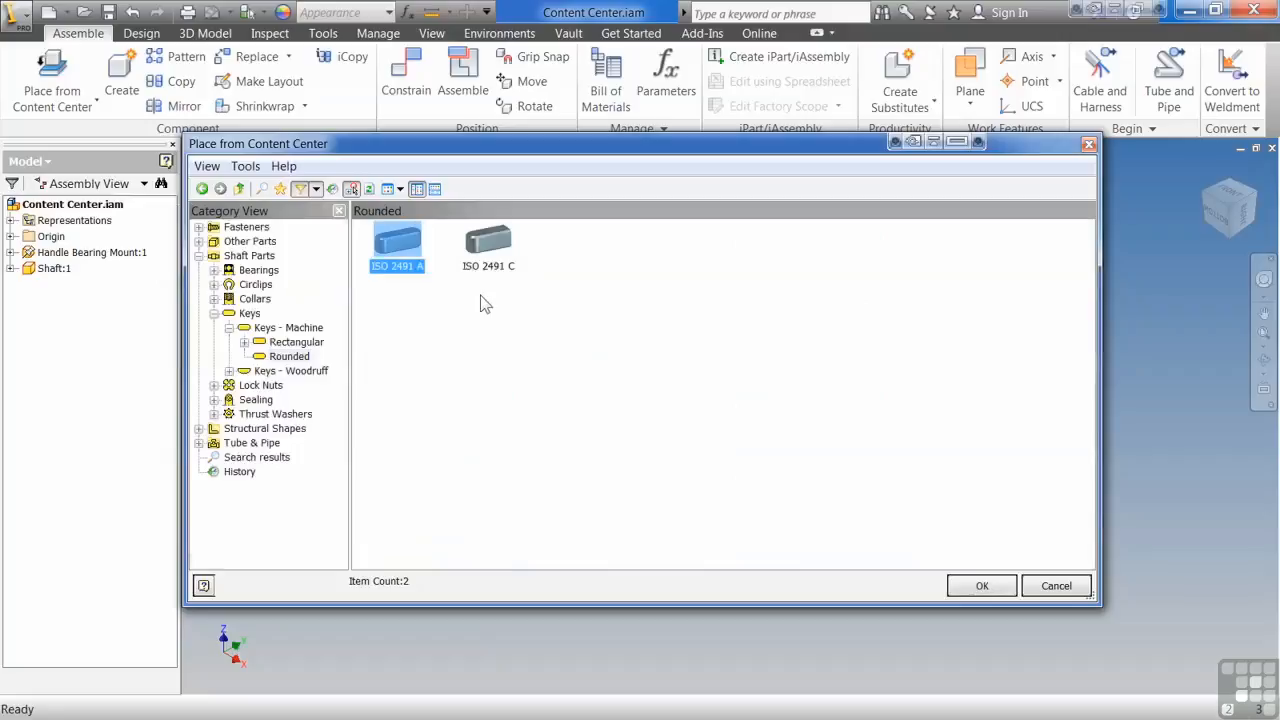
pyautogui.click(1003, 590)
# Step: Place one 5x3 key for a 12 - 17 mm shaft with a 25 mm nominal length beside the shaft
pyautogui.click(892, 481)
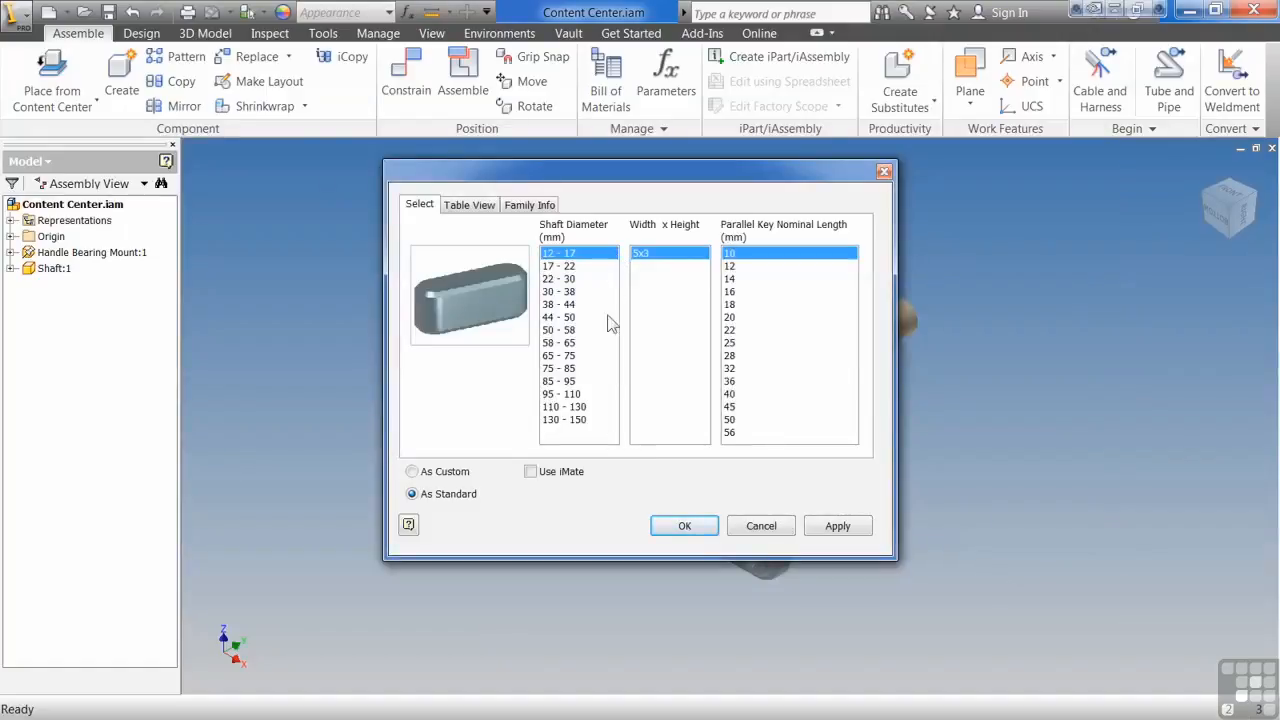
pyautogui.click(744, 344)
pyautogui.click(686, 527)
pyautogui.click(920, 440)
pyautogui.rightClick(875, 470)
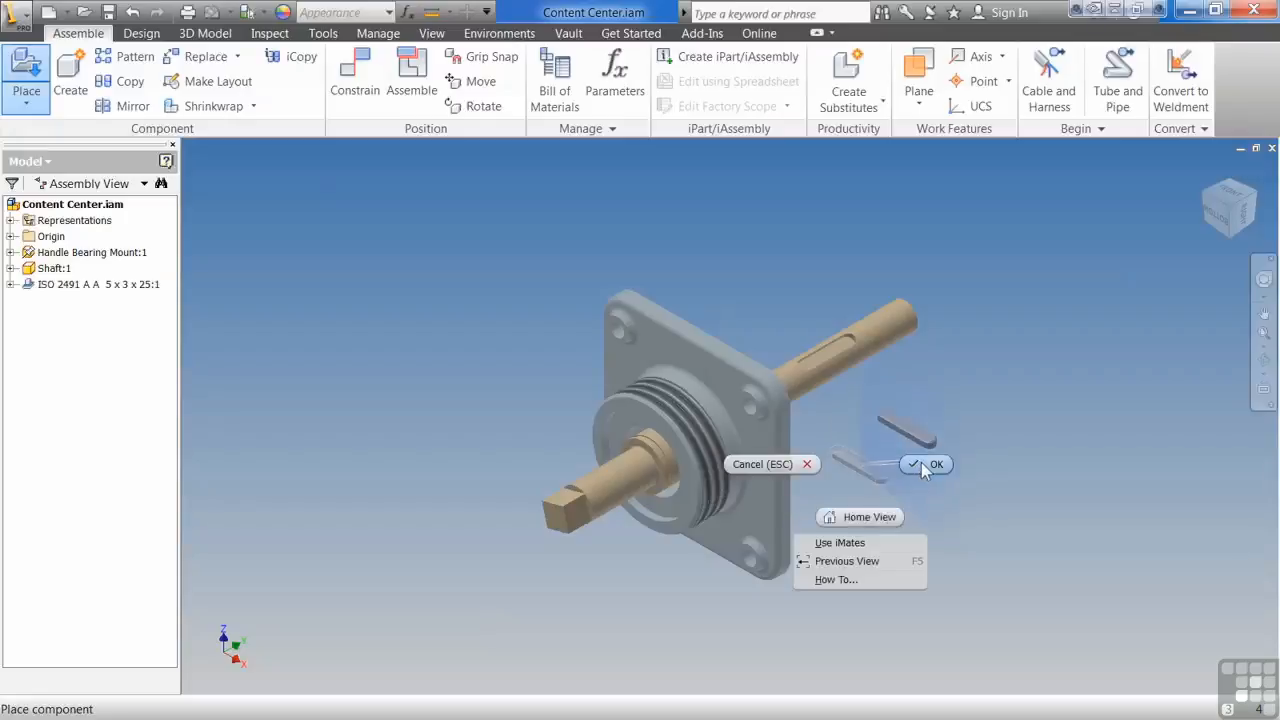
pyautogui.click(921, 463)
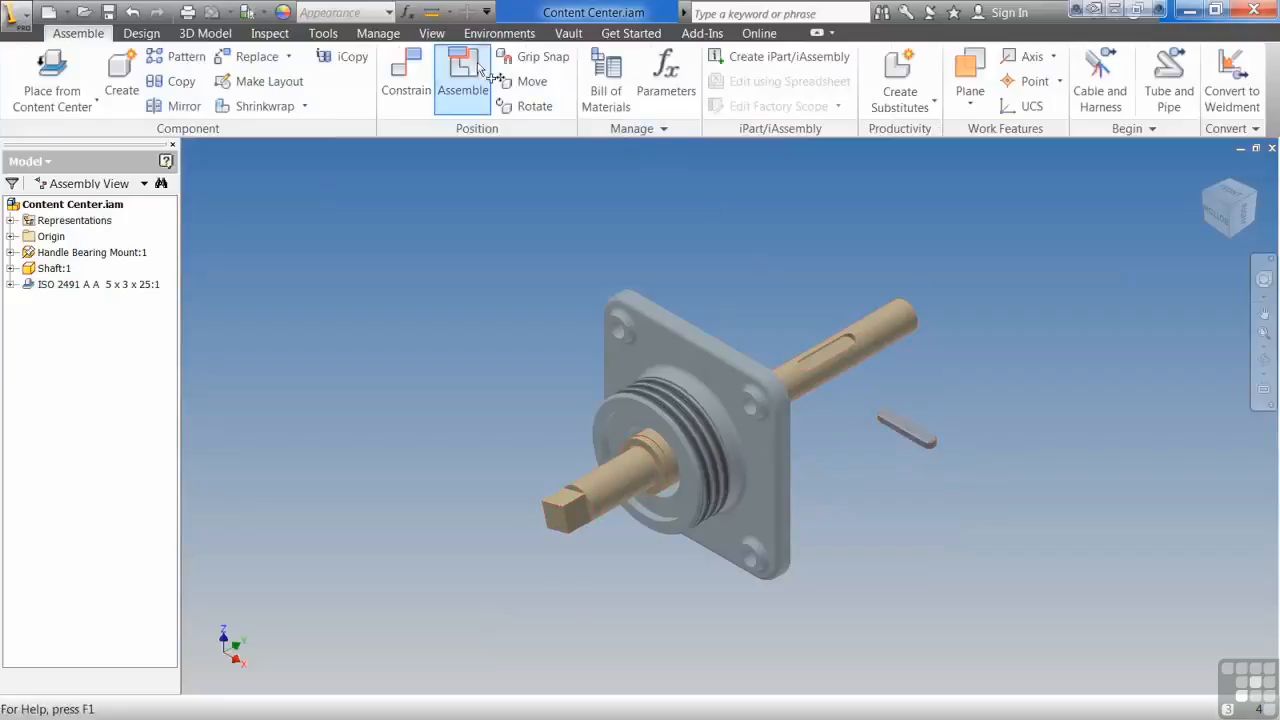
# Step: Mate the key's flat face to the floor of the shaft's keyway with the Assemble command
pyautogui.click(462, 75)
pyautogui.scroll(-3, 945, 385)
pyautogui.click(884, 473)
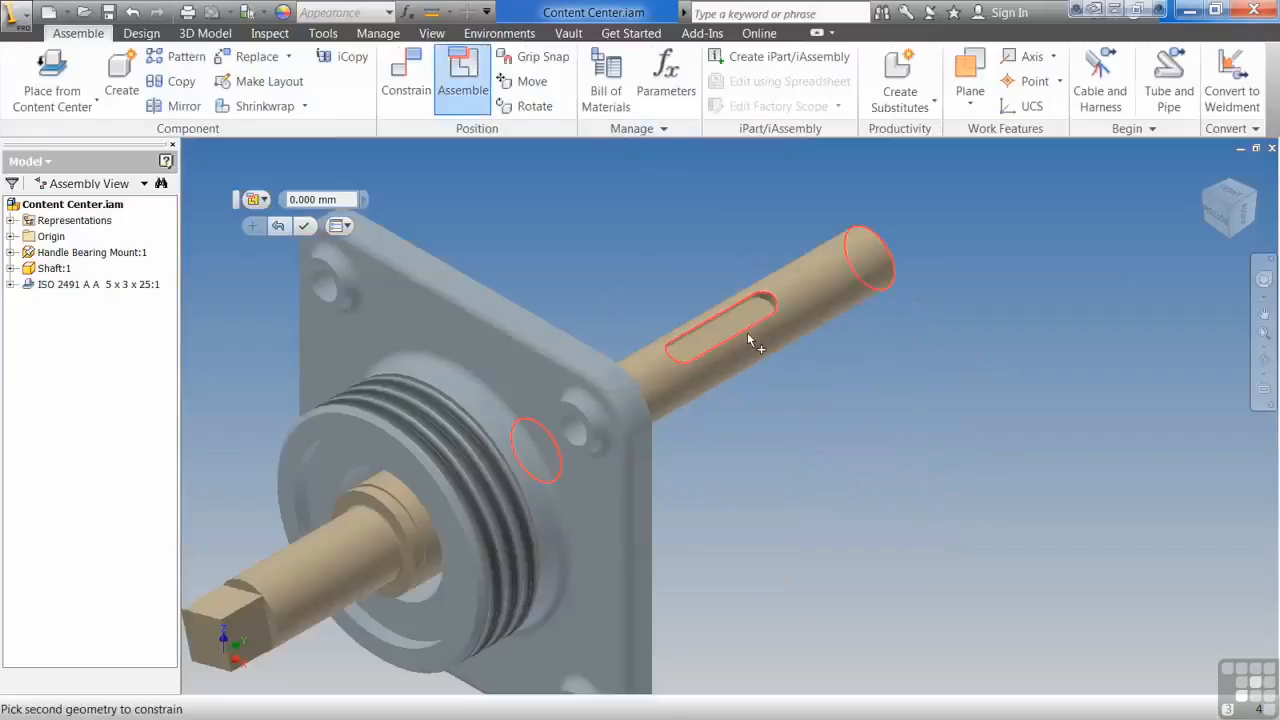
pyautogui.click(732, 325)
pyautogui.click(751, 359)
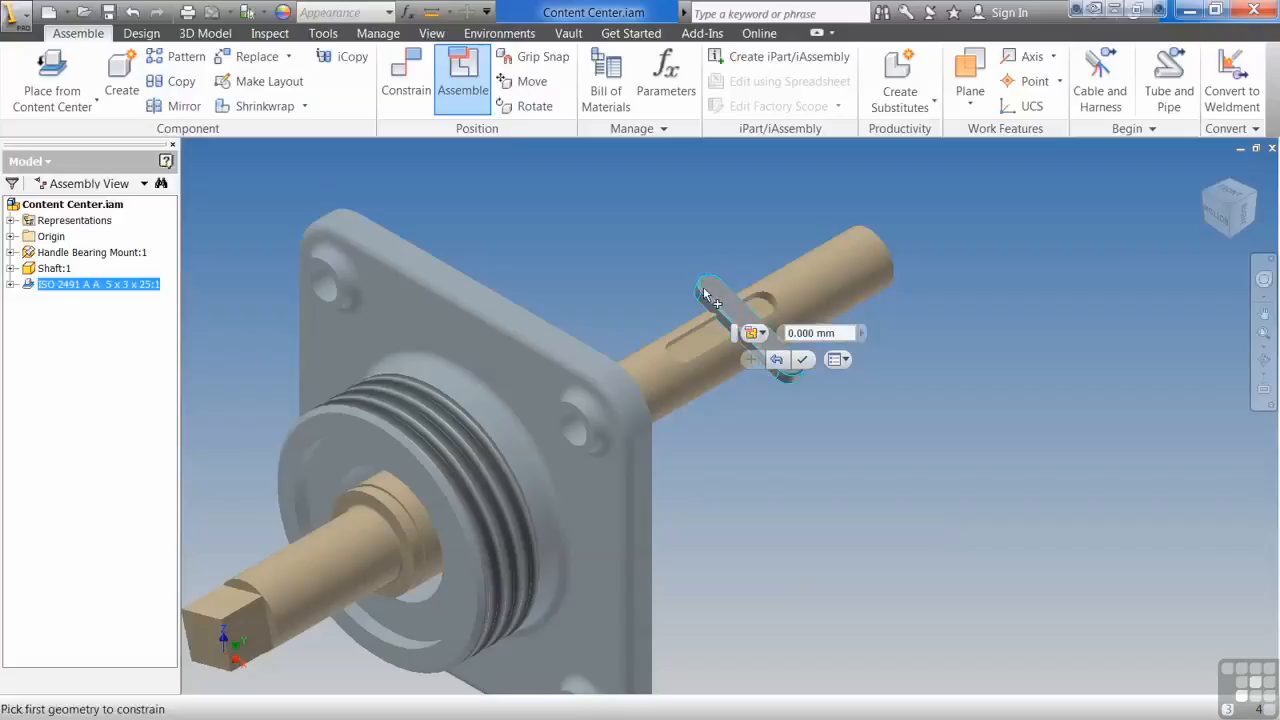
# Step: Try to align the key's rounded end with the rounded end of the shaft's keyway using the Assemble command
pyautogui.scroll(-3, 800, 384)
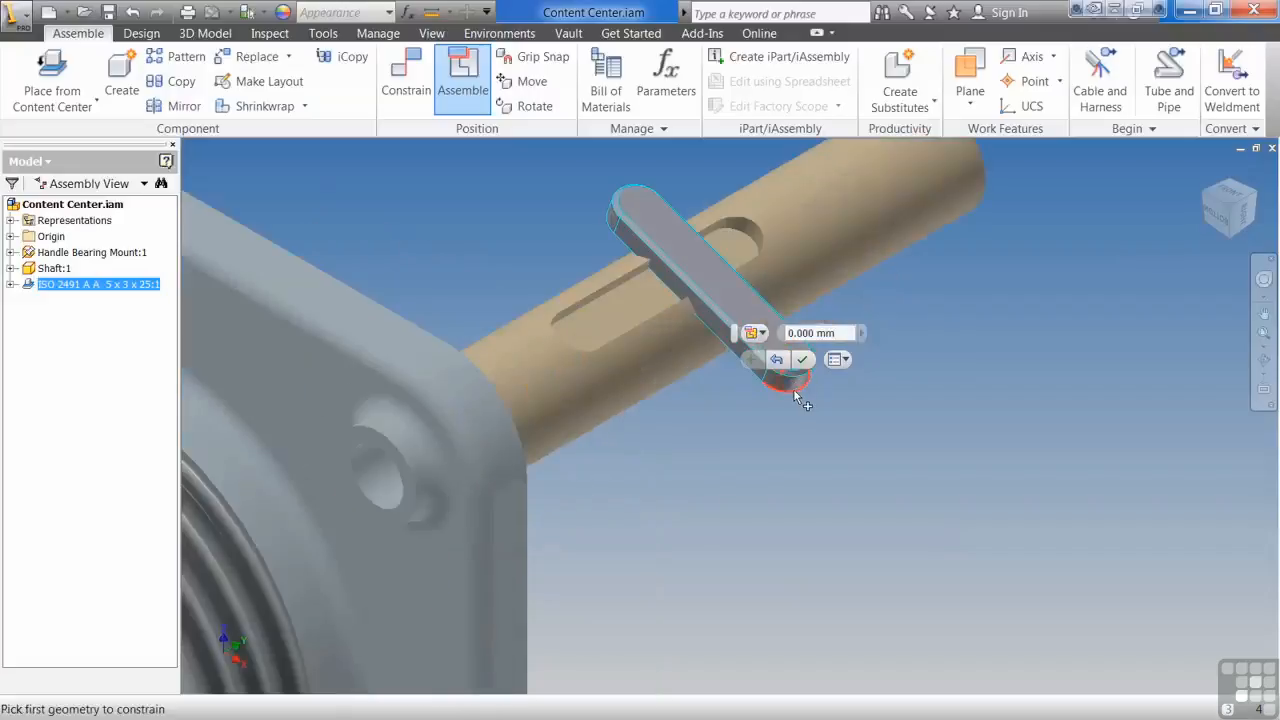
pyautogui.click(797, 397)
pyautogui.click(755, 252)
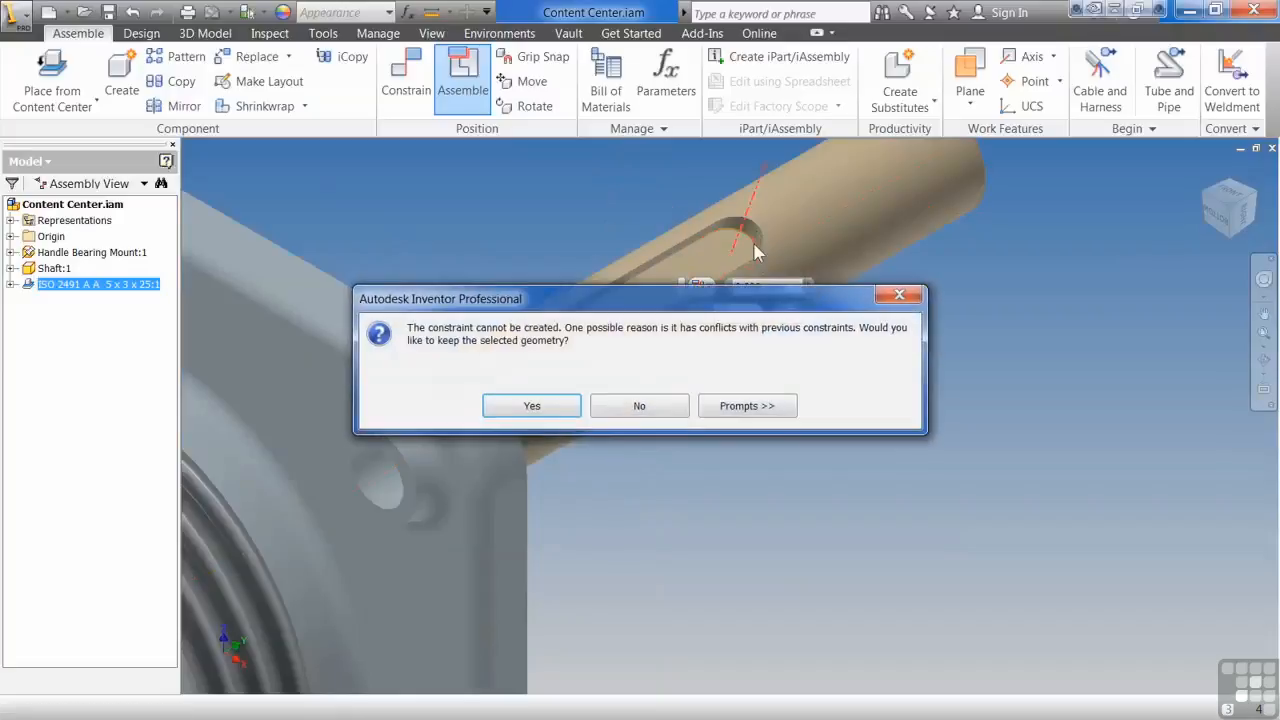
pyautogui.click(563, 407)
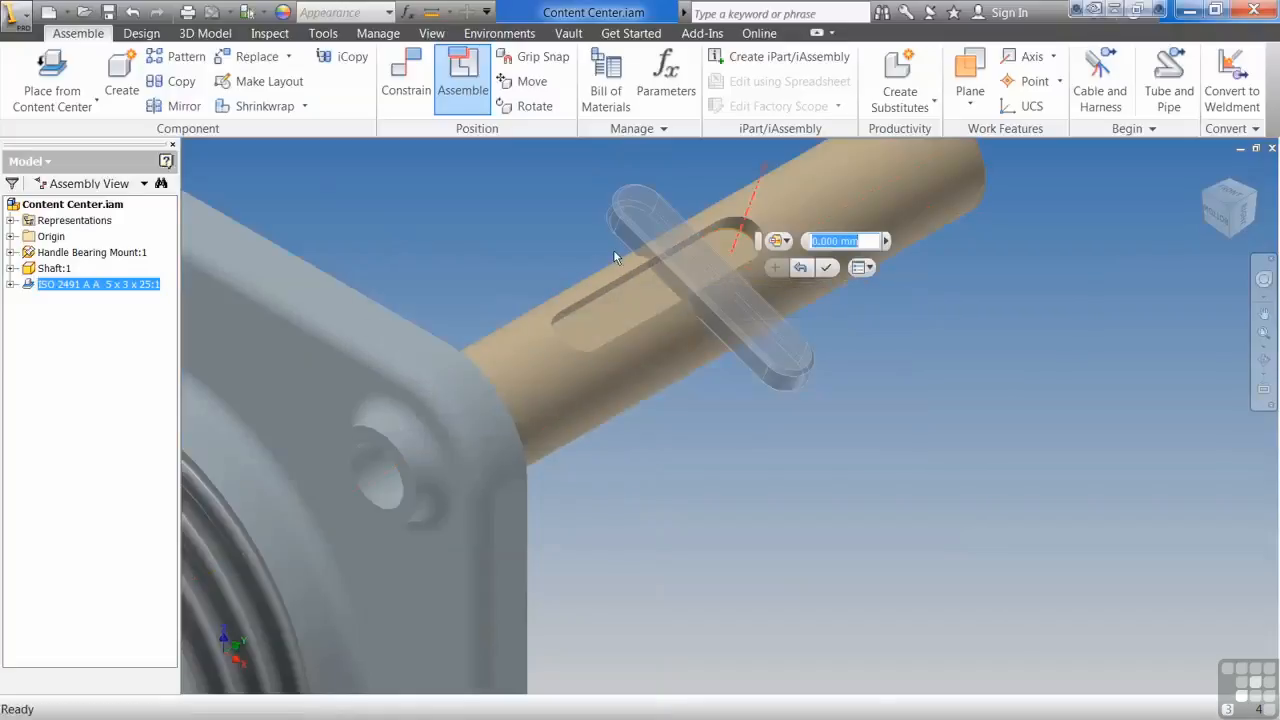
pyautogui.click(826, 268)
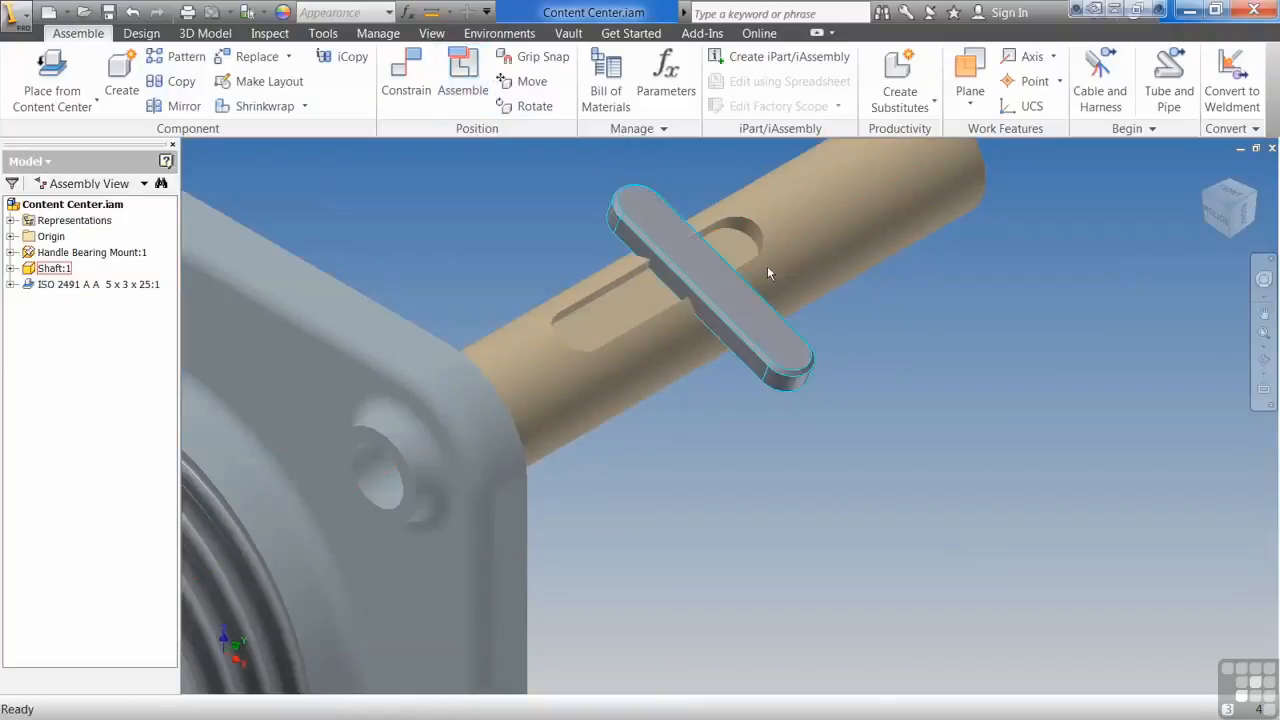
# Step: Mate the axis of the key's rounded end to the axis of the keyway's matching end with a Constrain mate at 0 offset
pyautogui.click(418, 82)
pyautogui.click(794, 380)
pyautogui.click(764, 236)
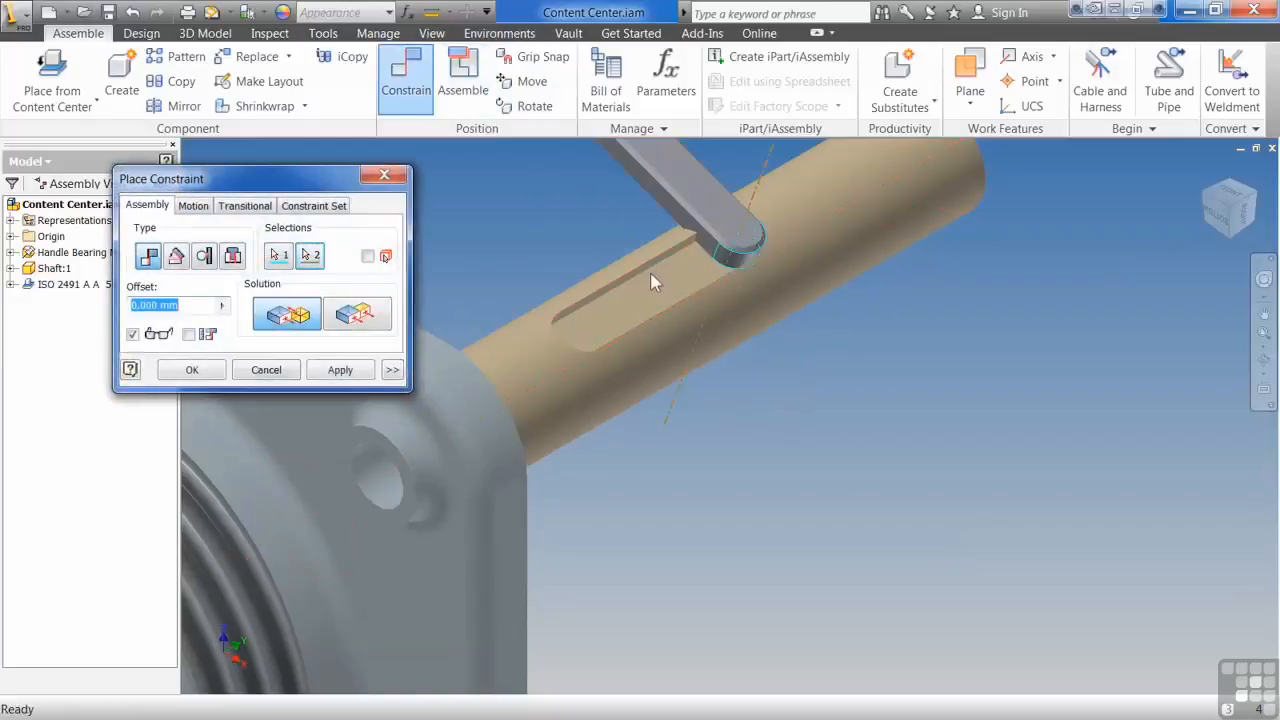
pyautogui.click(362, 372)
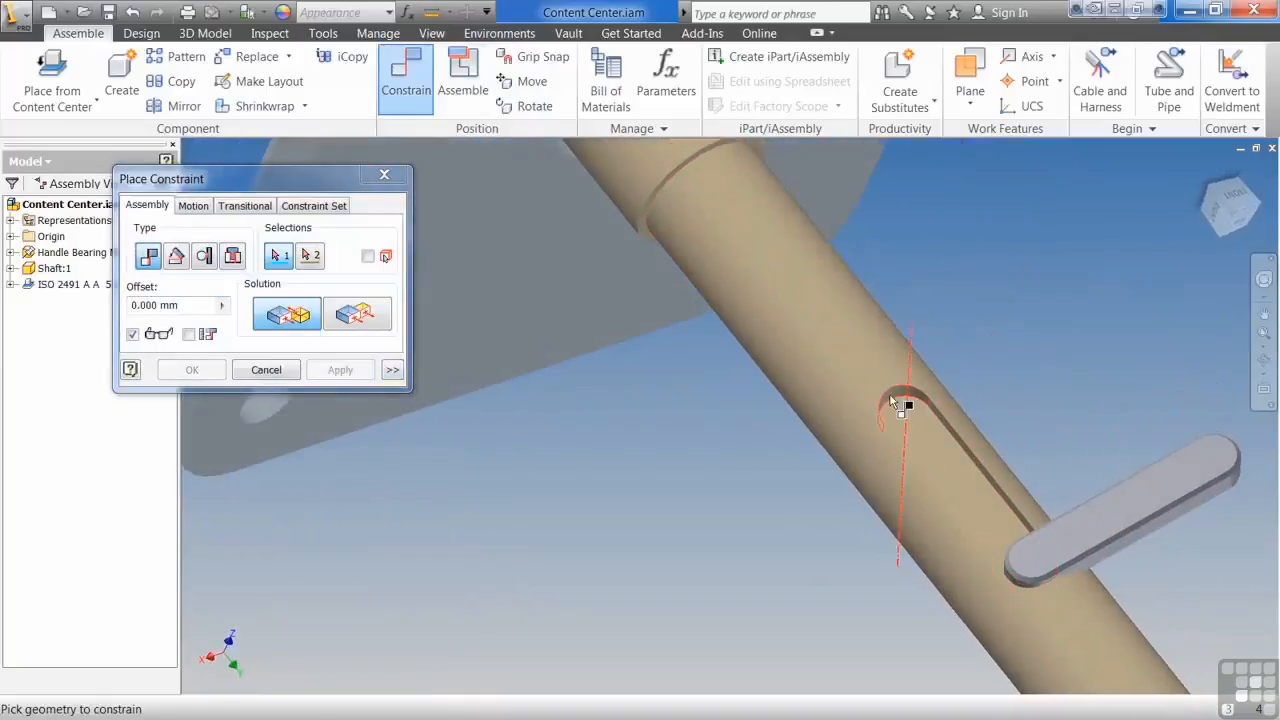
# Step: Mate the axis of the keyway's other rounded end to the key's opposite end so the key lies along the slot
pyautogui.click(897, 402)
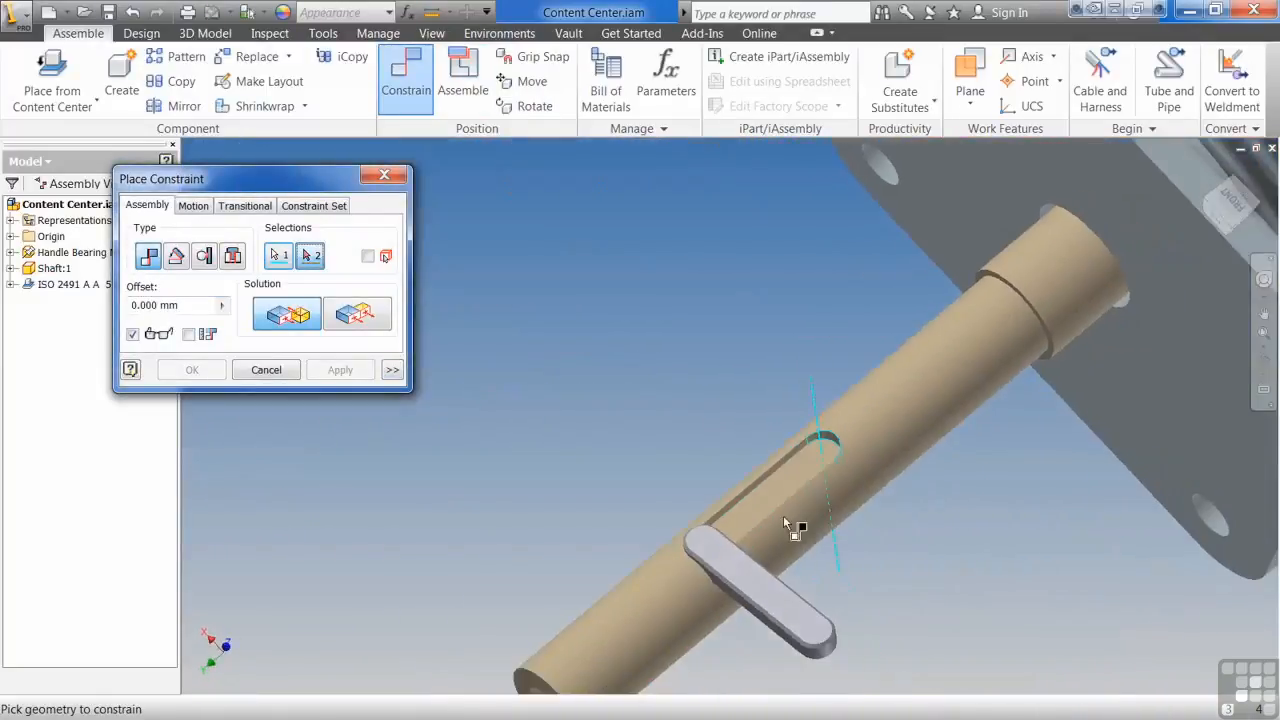
pyautogui.click(816, 641)
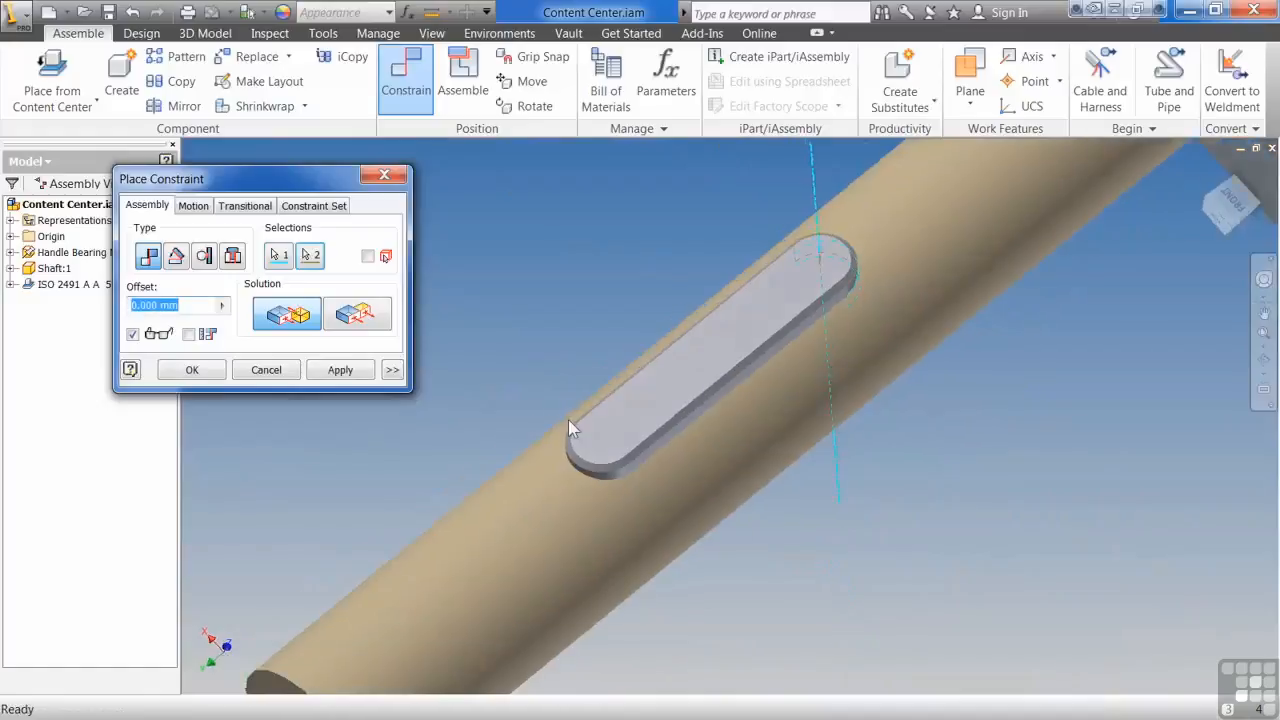
pyautogui.click(192, 370)
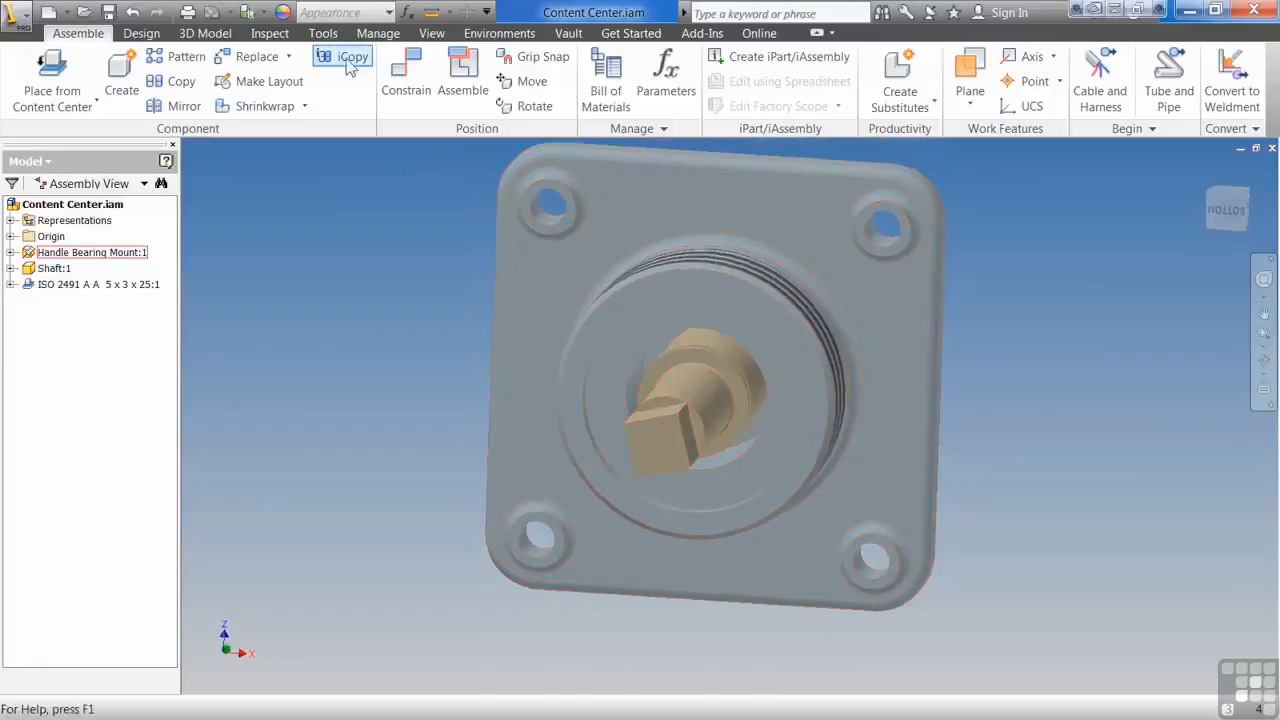
# Step: Choose the ISO 4379 (Cylindrical) plain bearing from the Shaft Parts bearings in Content Center for placement
pyautogui.click(52, 75)
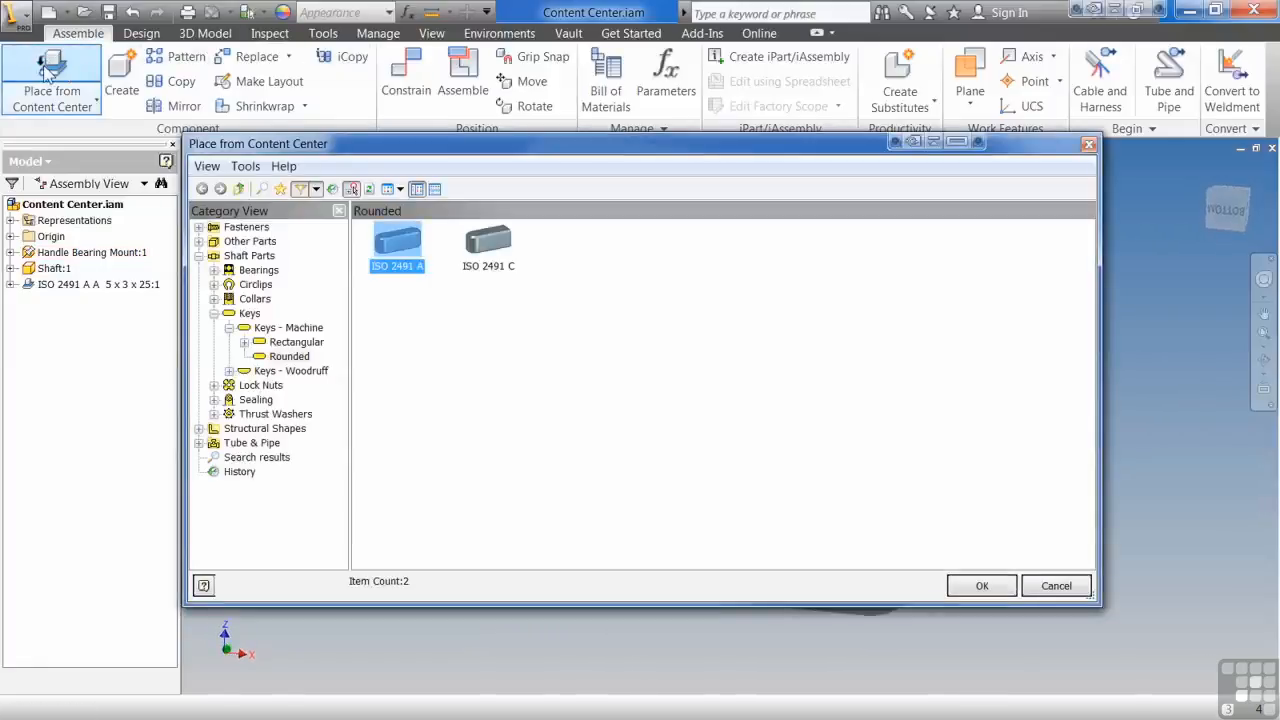
pyautogui.click(215, 270)
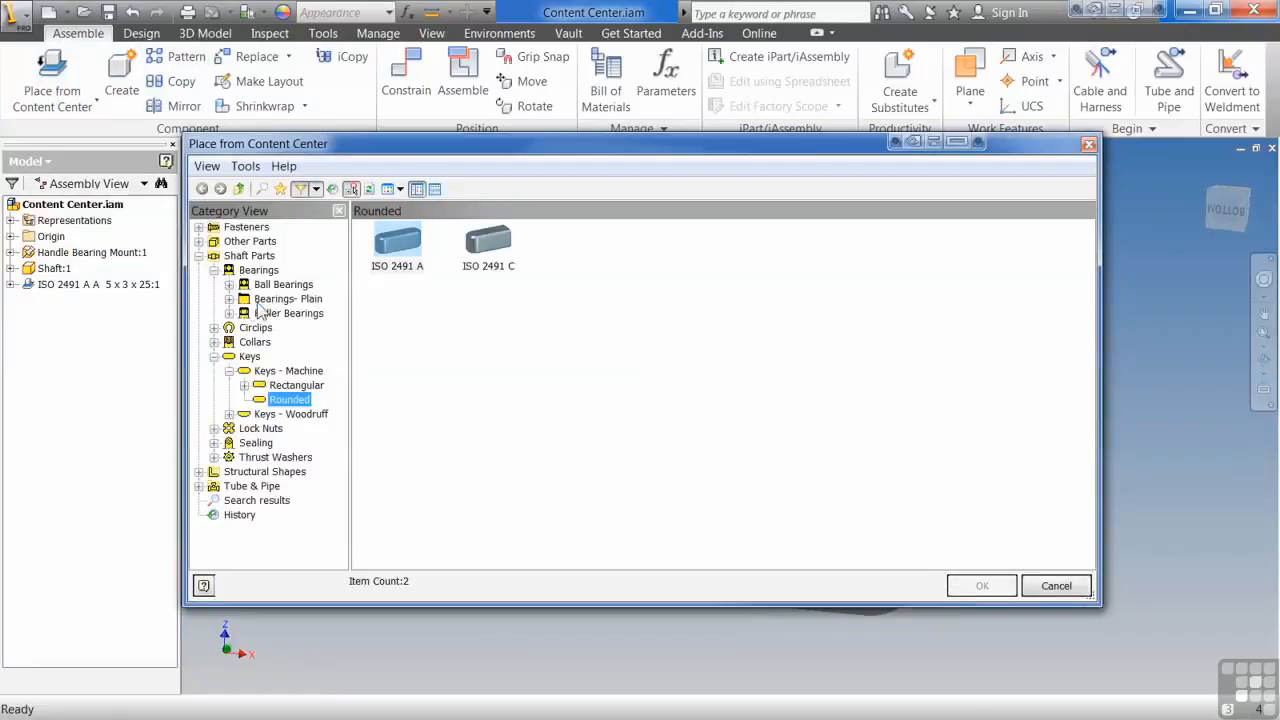
pyautogui.click(258, 303)
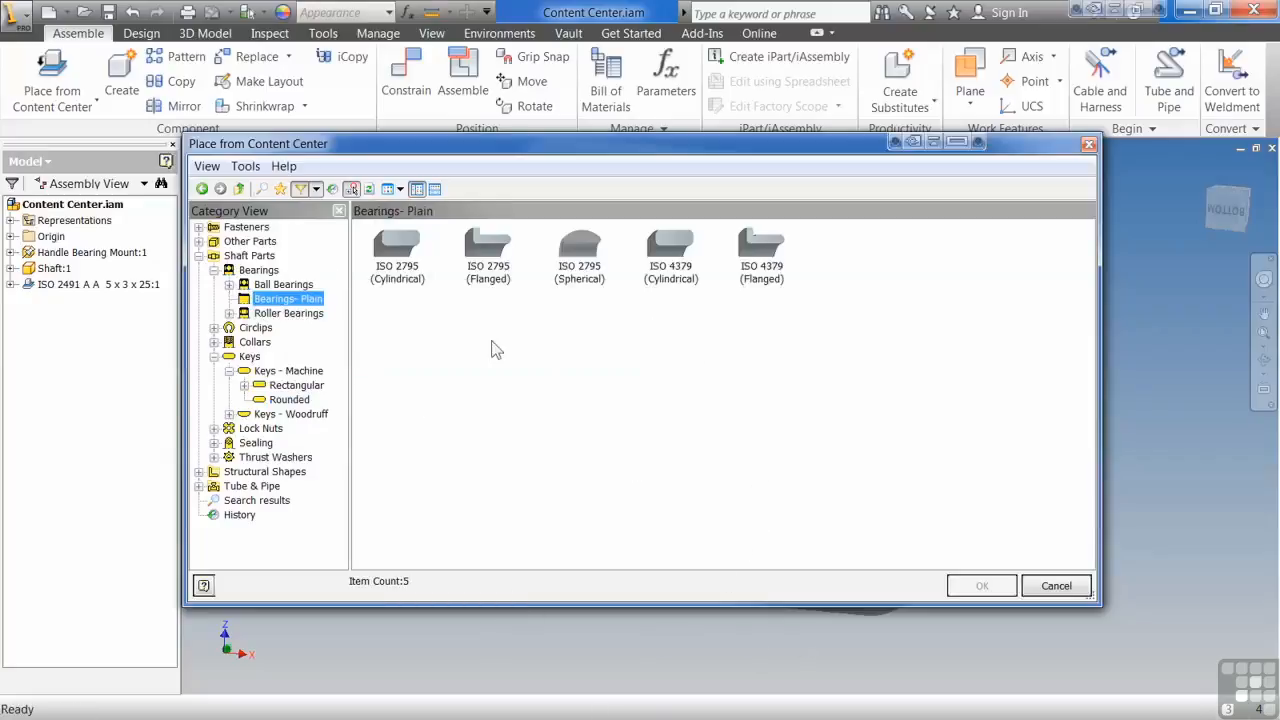
pyautogui.click(674, 282)
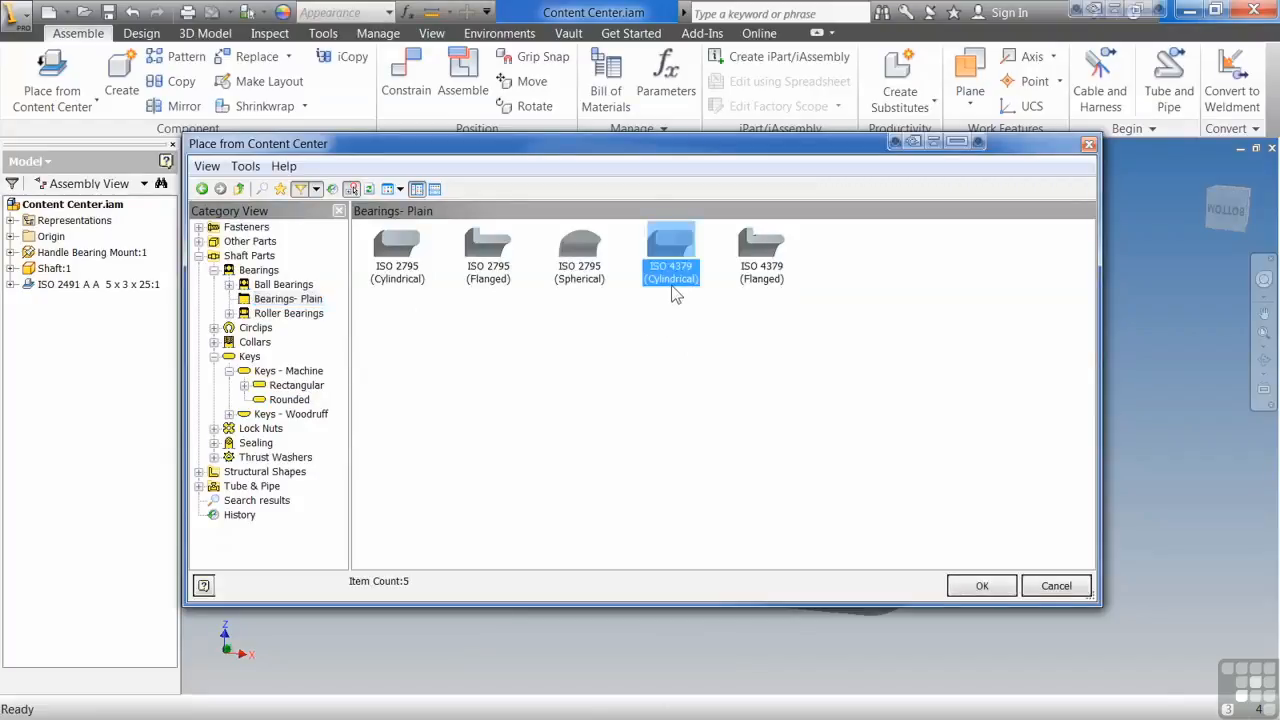
pyautogui.click(980, 586)
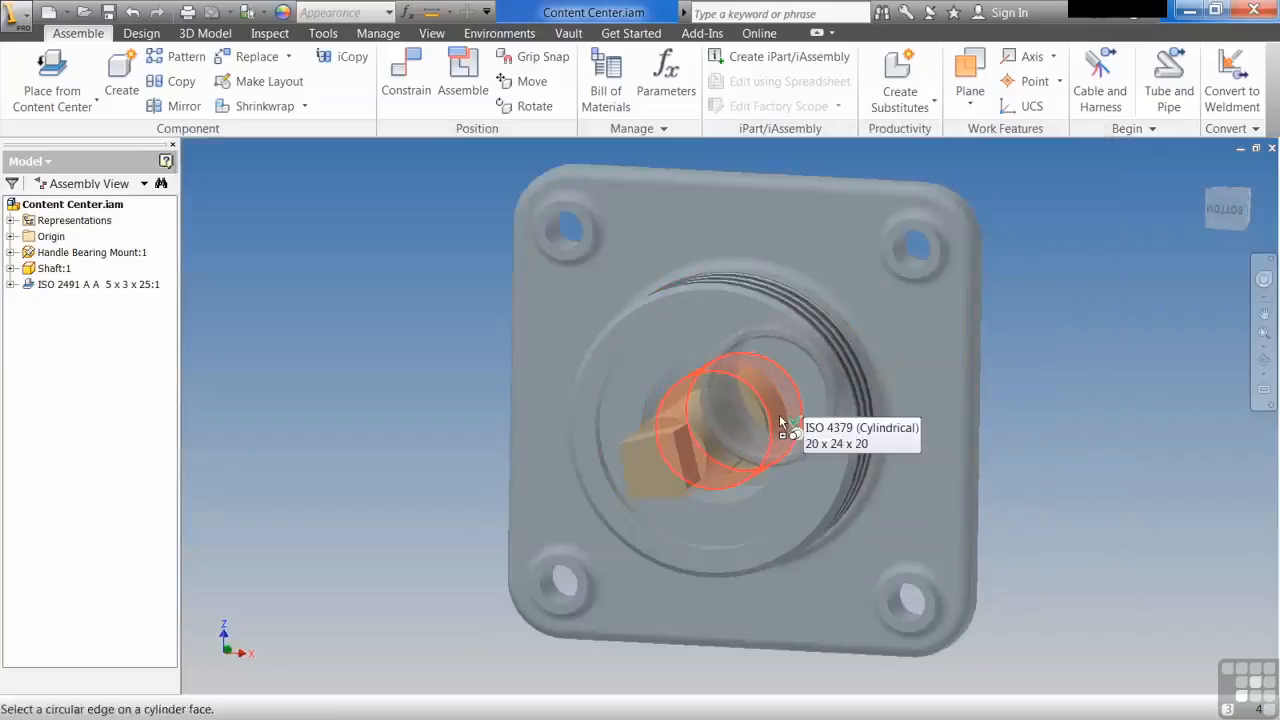
# Step: Place one 20 x 24 x 20 plain bearing in the handle bearing mount's bore, aligned to the front face of its boss
pyautogui.click(781, 422)
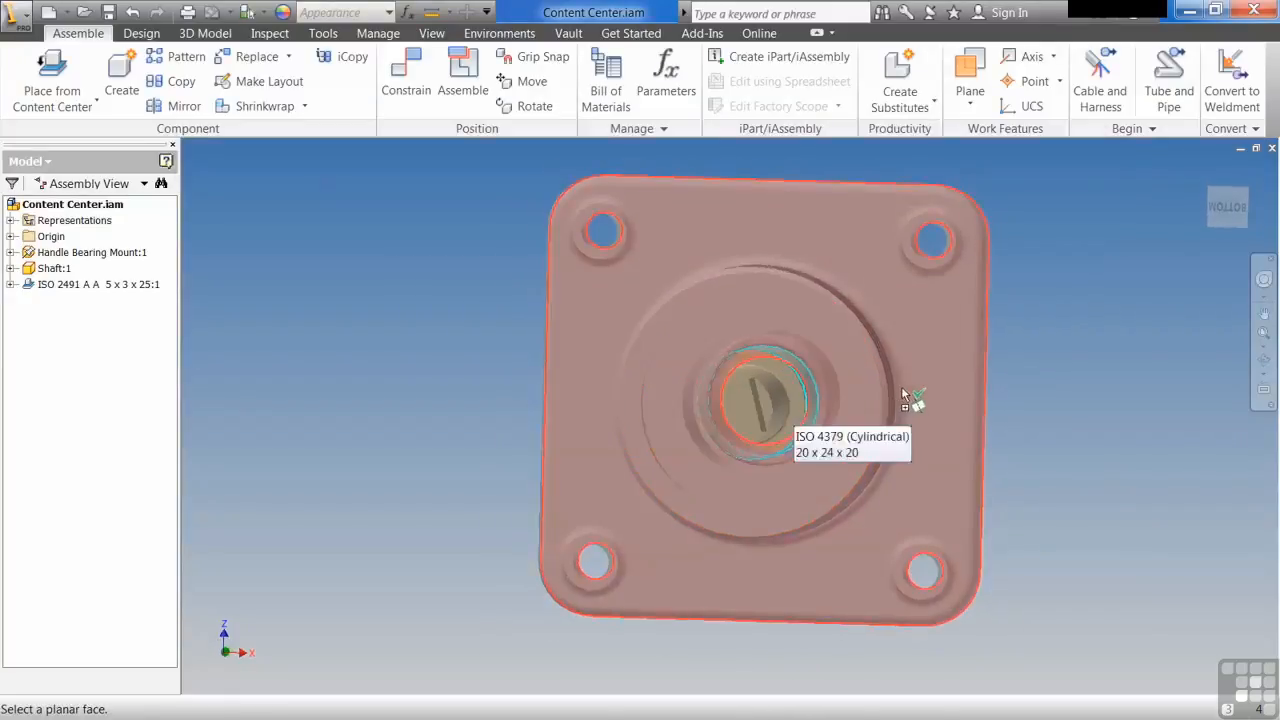
pyautogui.keyDown('shift'); pyautogui.moveTo(882, 405); pyautogui.dragTo(846, 400, button='middle'); pyautogui.keyUp('shift')
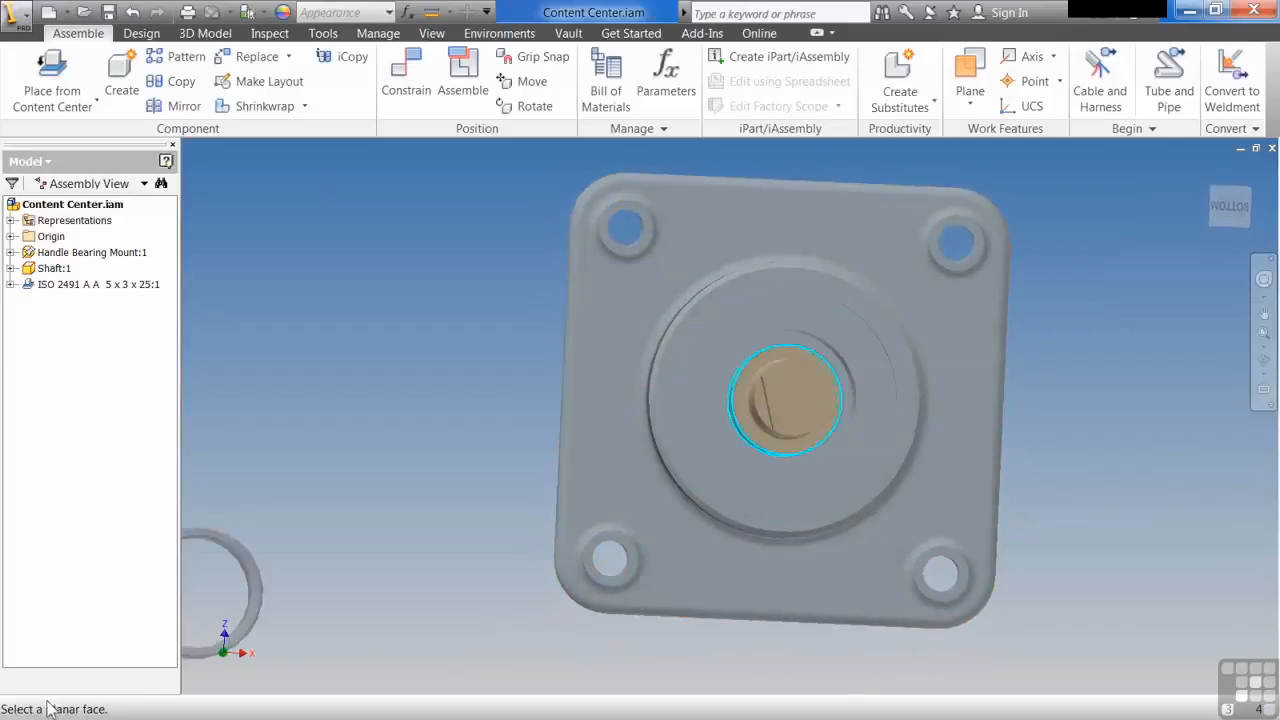
pyautogui.keyDown('shift'); pyautogui.moveTo(800, 457); pyautogui.dragTo(843, 465, button='middle'); pyautogui.keyUp('shift')
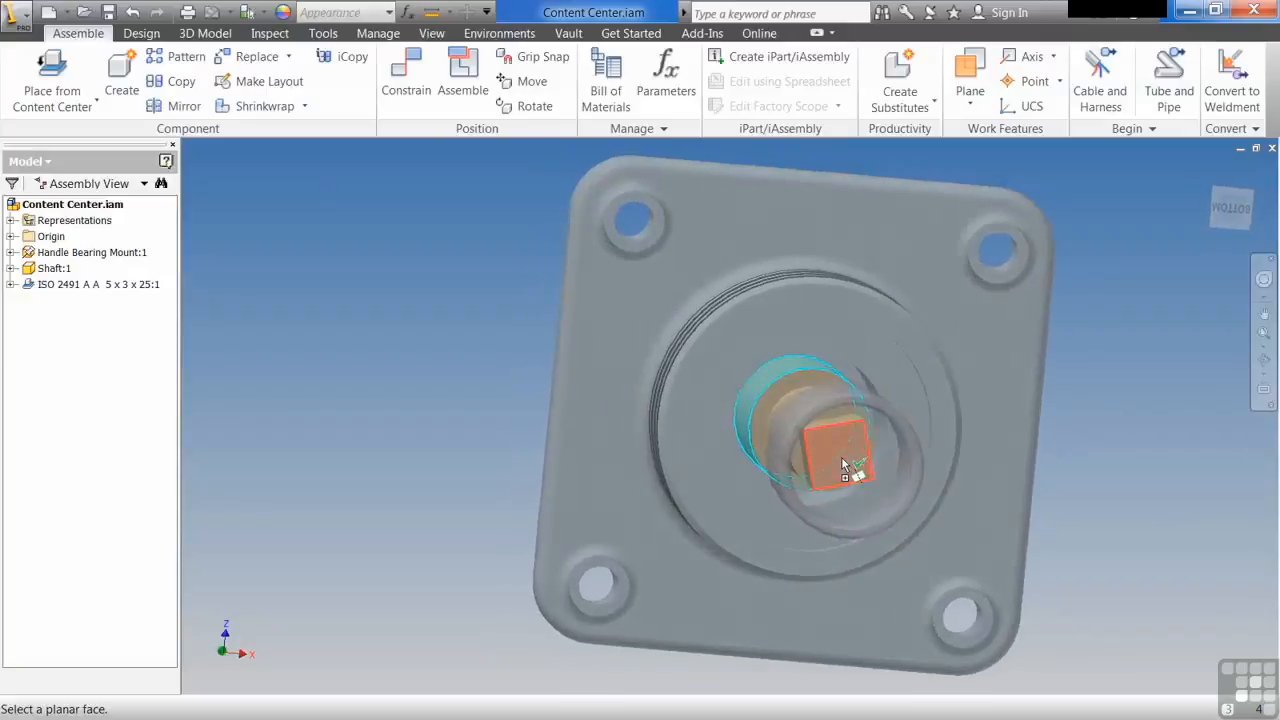
pyautogui.click(860, 395)
pyautogui.keyDown('shift'); pyautogui.moveTo(858, 392); pyautogui.dragTo(650, 530, button='middle'); pyautogui.keyUp('shift')
pyautogui.click(1008, 390)
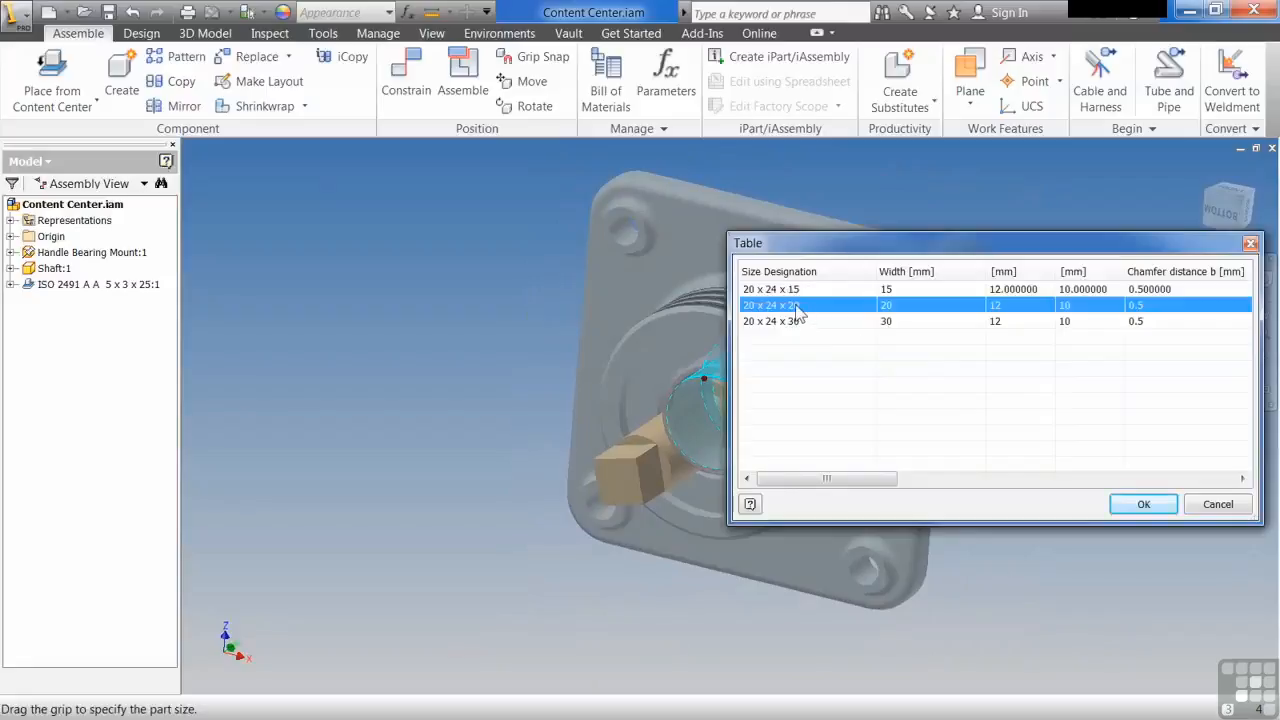
pyautogui.click(1142, 505)
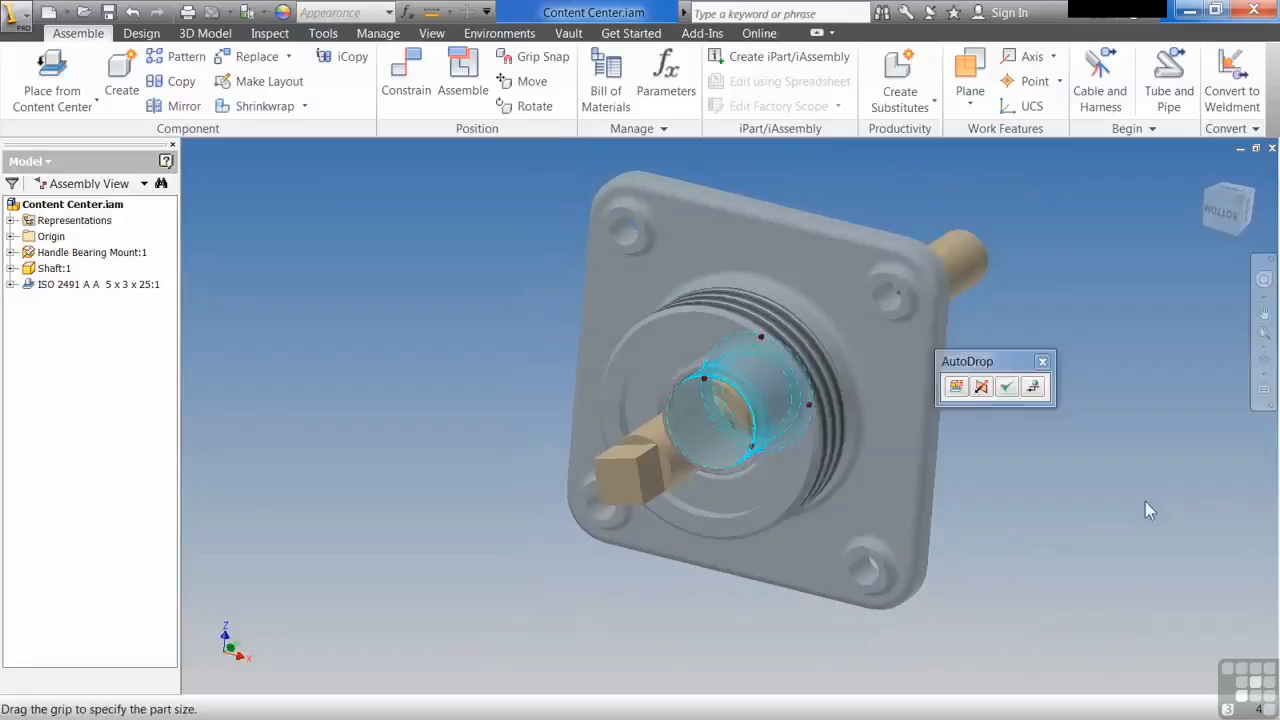
pyautogui.rightClick(1058, 487)
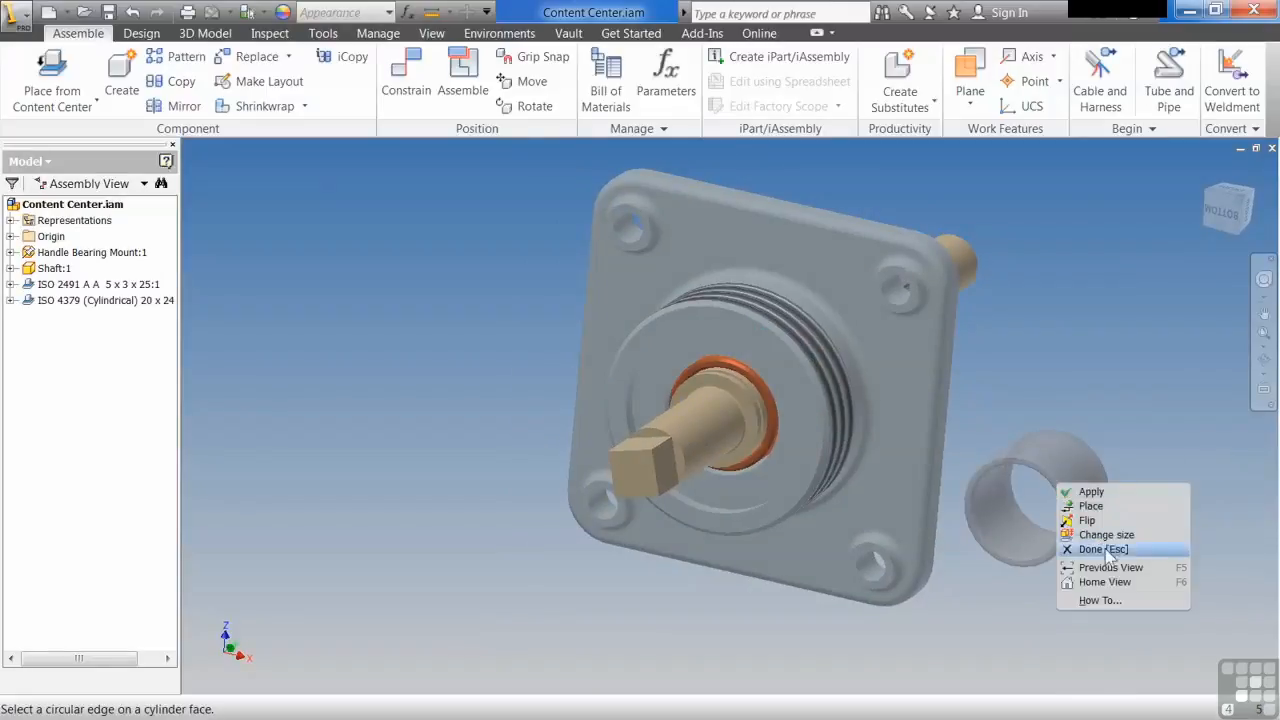
pyautogui.click(1105, 553)
pyautogui.keyDown('shift'); pyautogui.moveTo(1105, 553); pyautogui.dragTo(858, 491, button='middle'); pyautogui.keyUp('shift')
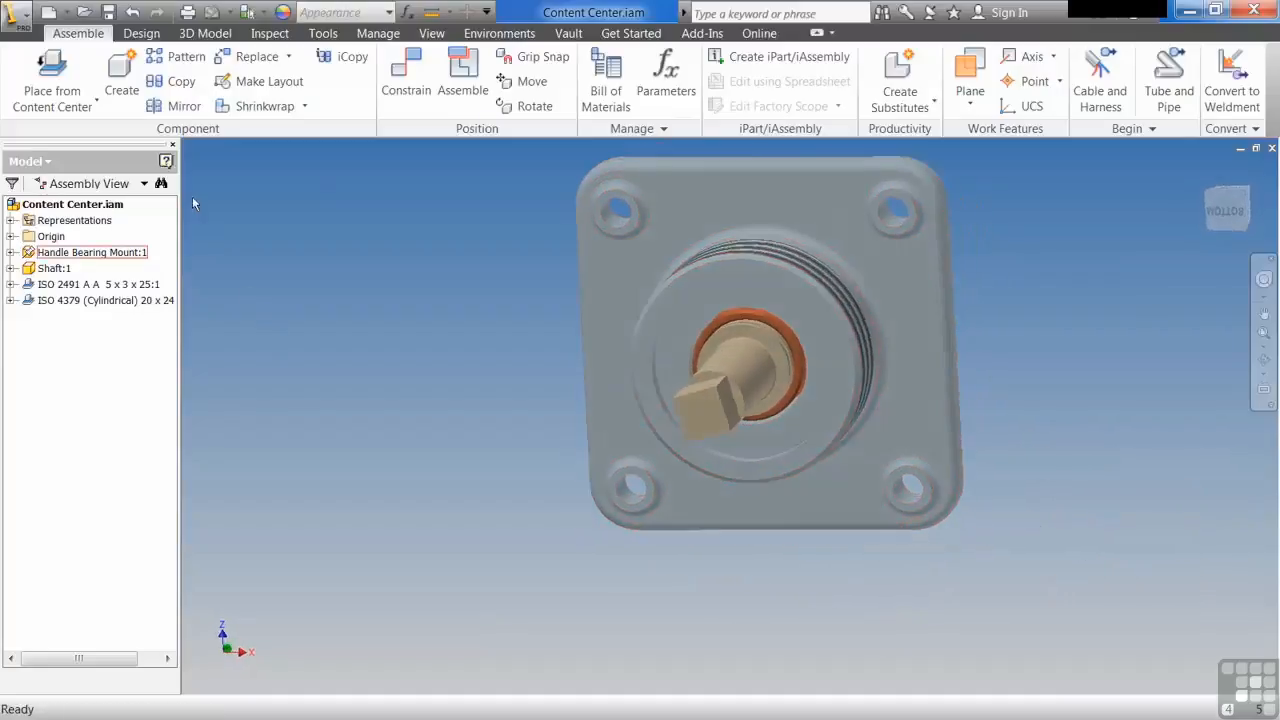
pyautogui.click(67, 82)
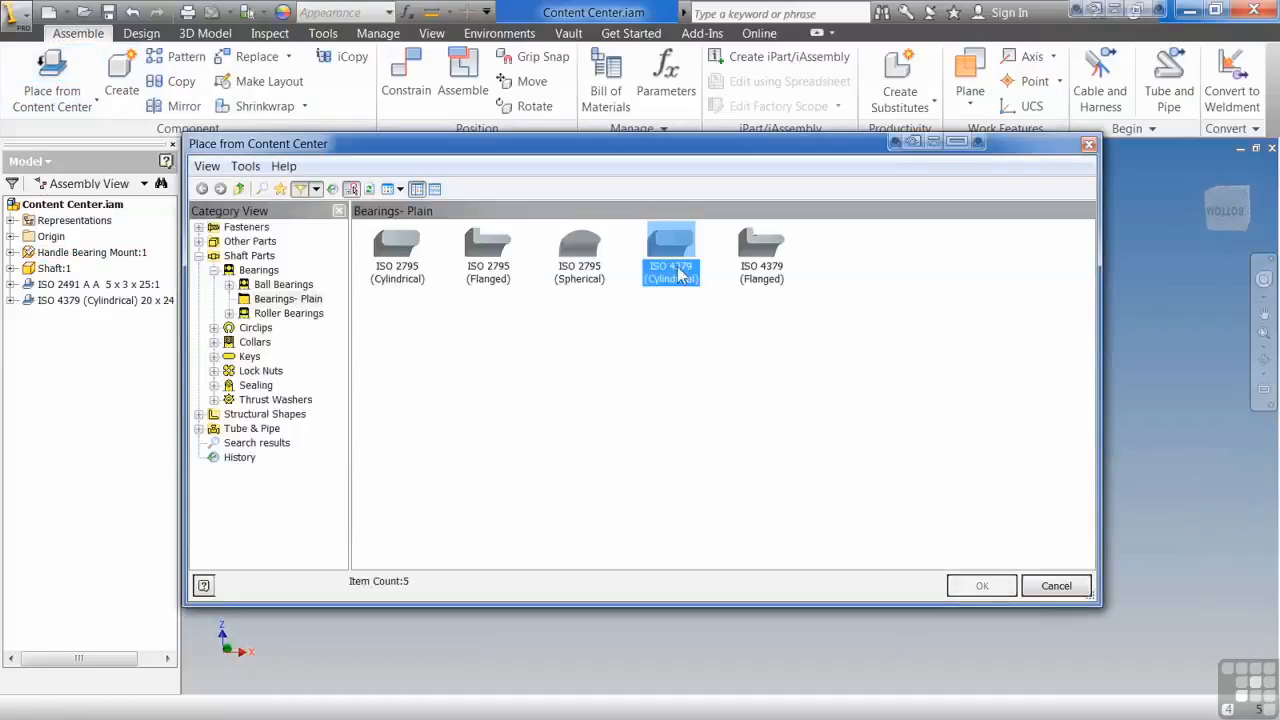
pyautogui.click(982, 586)
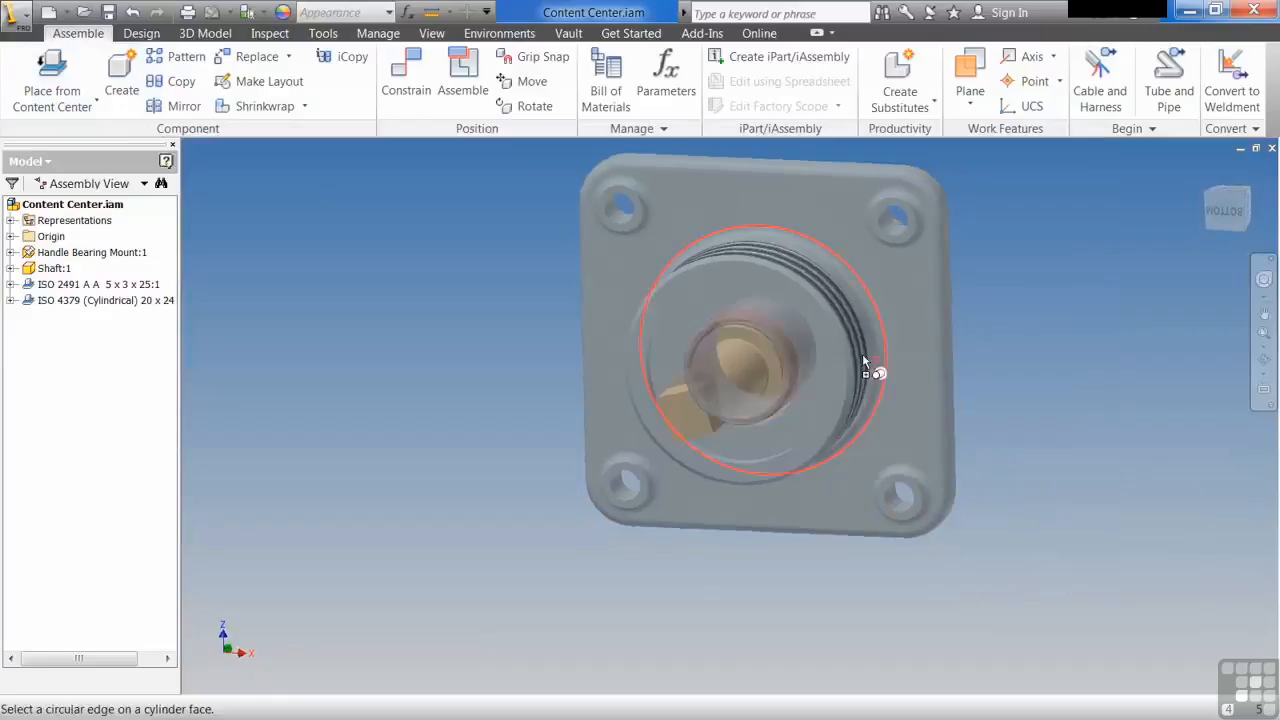
pyautogui.keyDown('shift'); pyautogui.moveTo(860, 343); pyautogui.dragTo(852, 350, button='middle'); pyautogui.keyUp('shift')
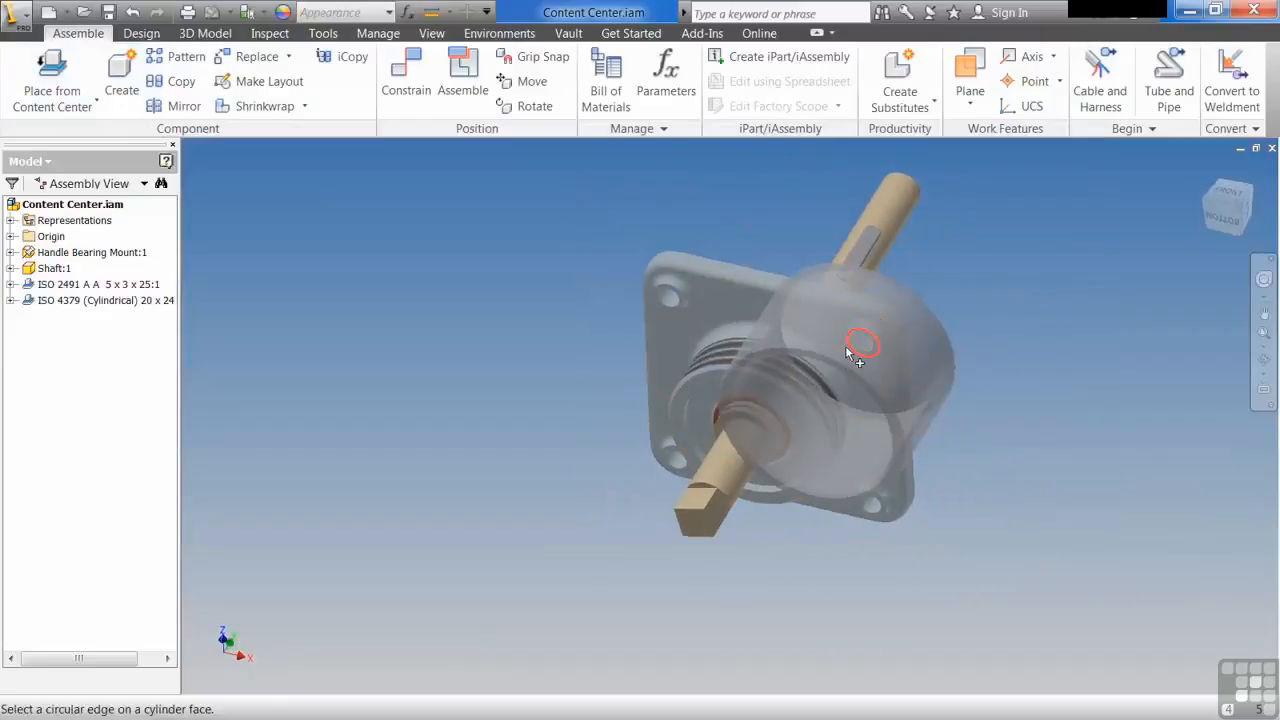
pyautogui.click(725, 488)
pyautogui.click(820, 416)
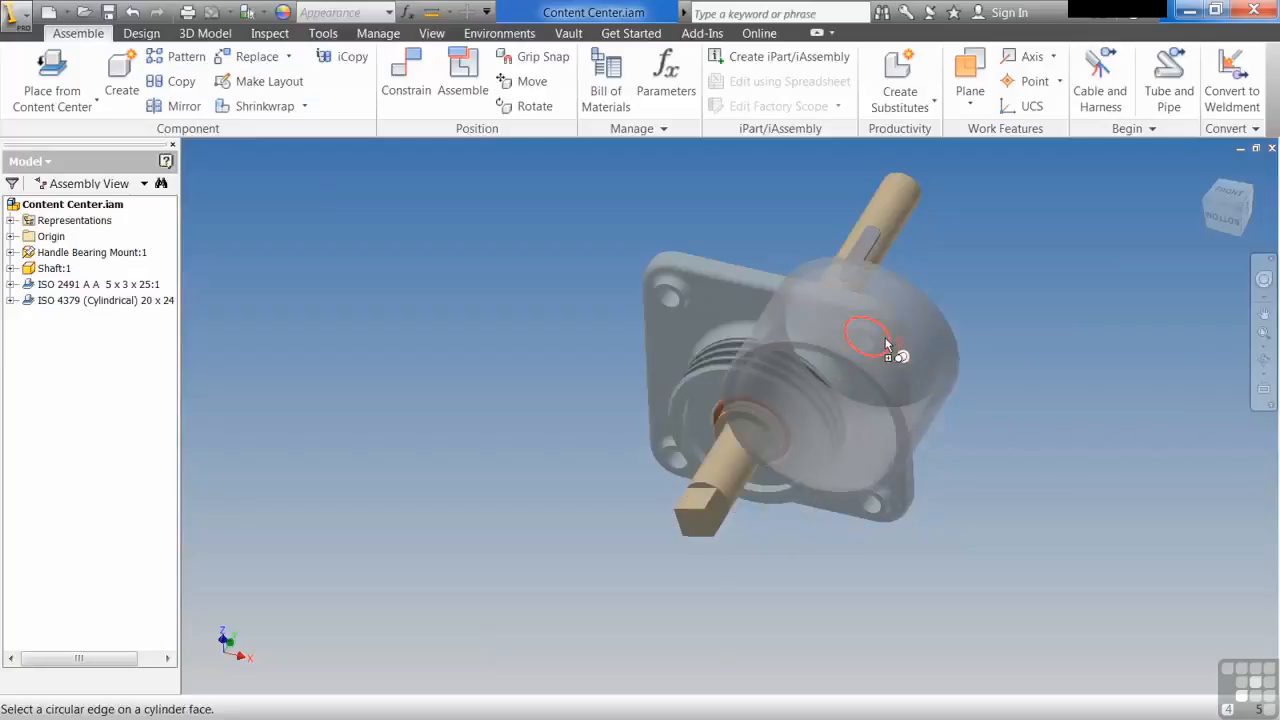
pyautogui.click(892, 223)
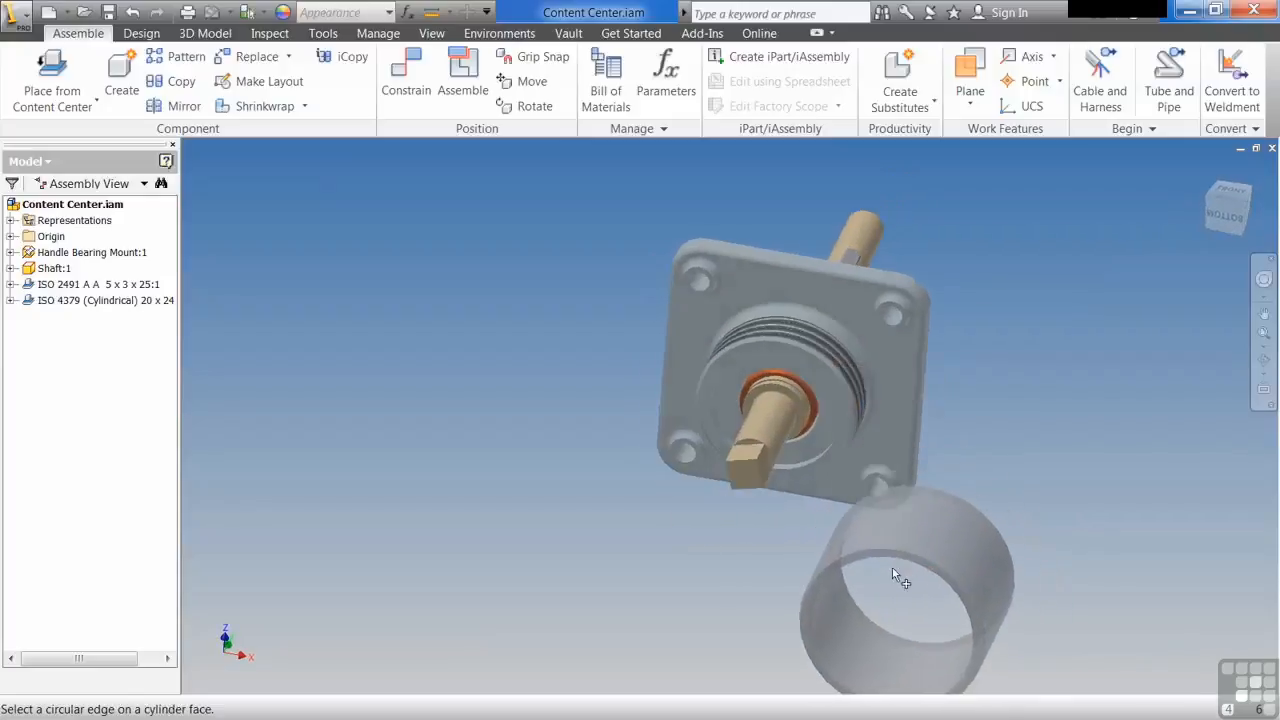
pyautogui.press('Escape')
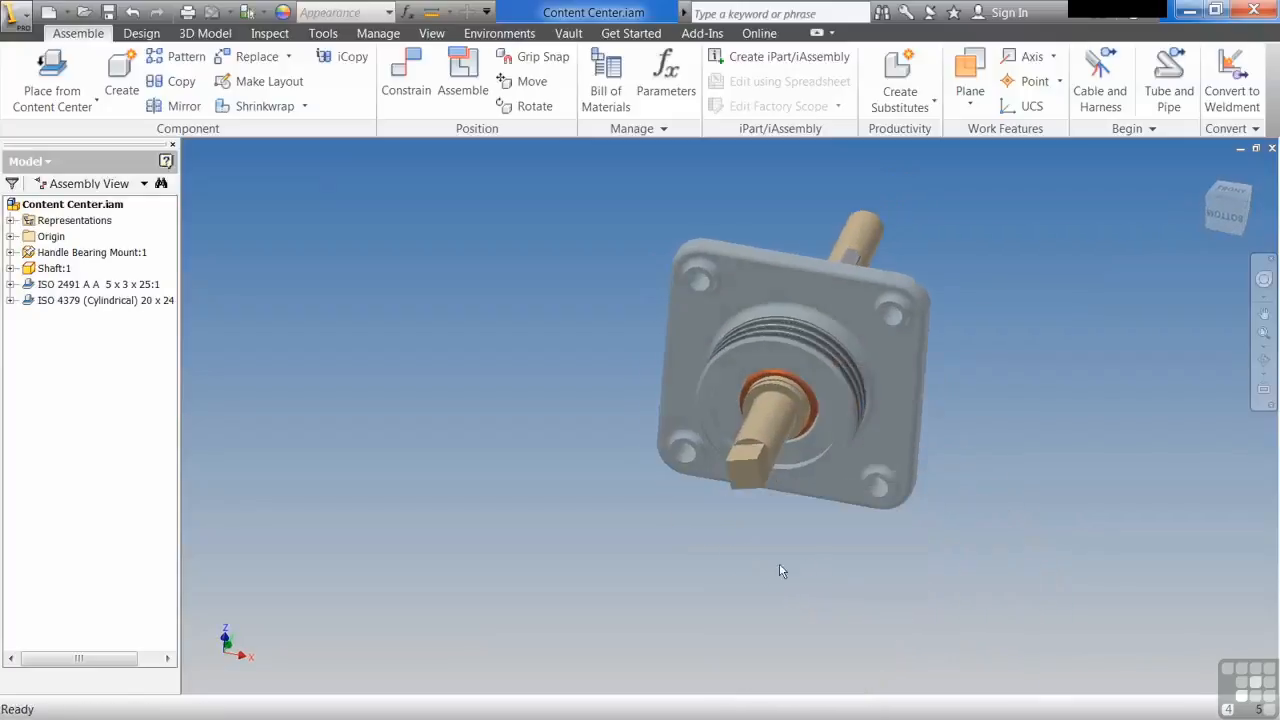
# Step: Choose the ISO 4762 socket head bolt from the Fasteners bolts in Content Center for placement
pyautogui.keyDown('shift'); pyautogui.moveTo(751, 566); pyautogui.dragTo(880, 412, button='middle'); pyautogui.keyUp('shift')
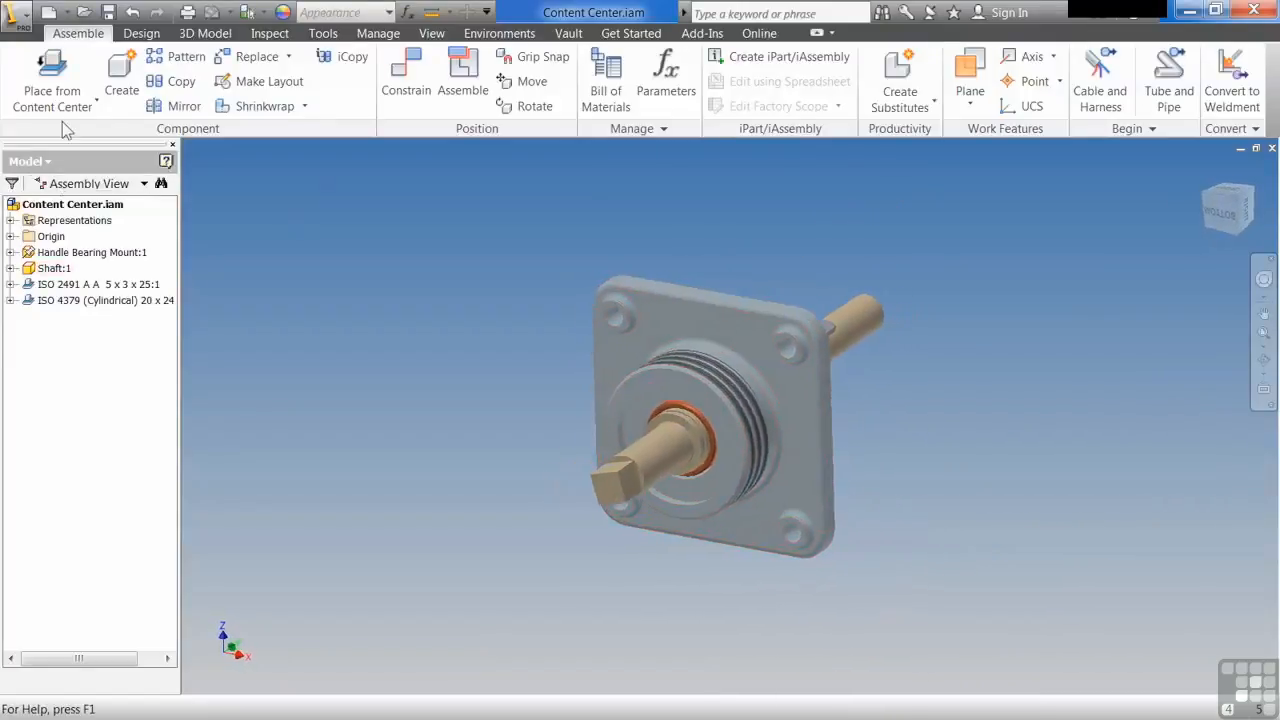
pyautogui.click(55, 68)
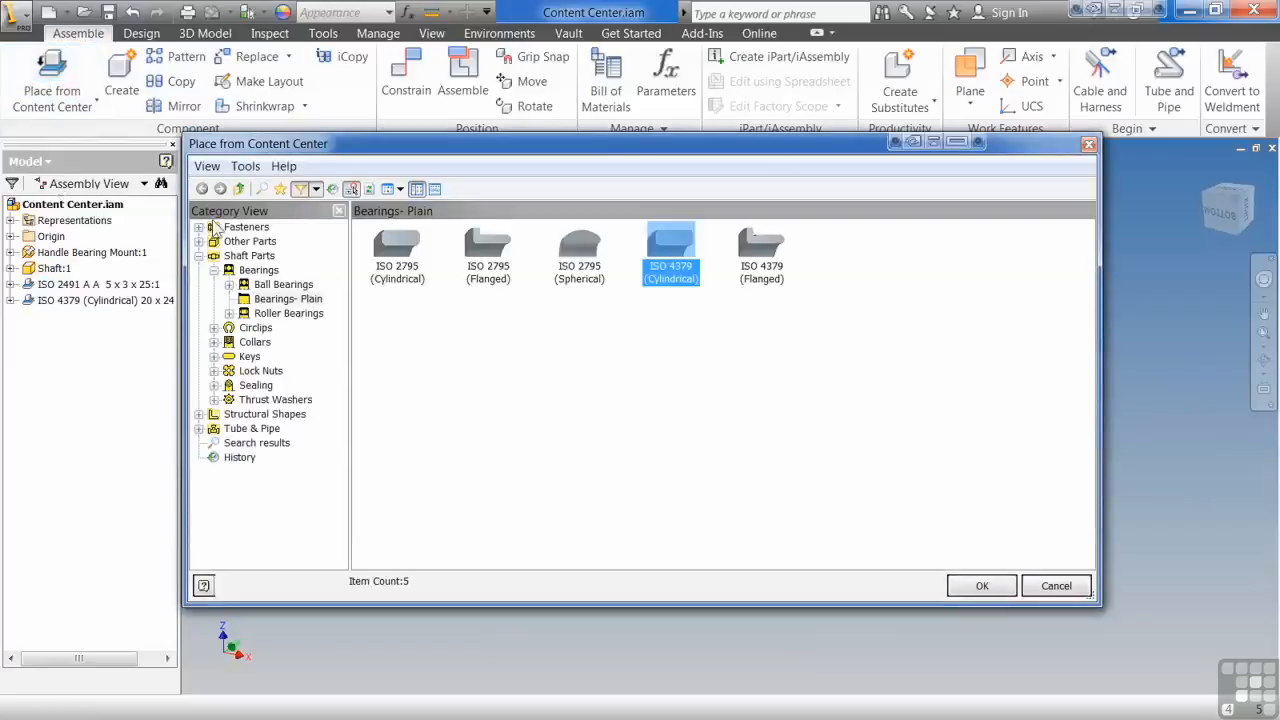
pyautogui.click(199, 227)
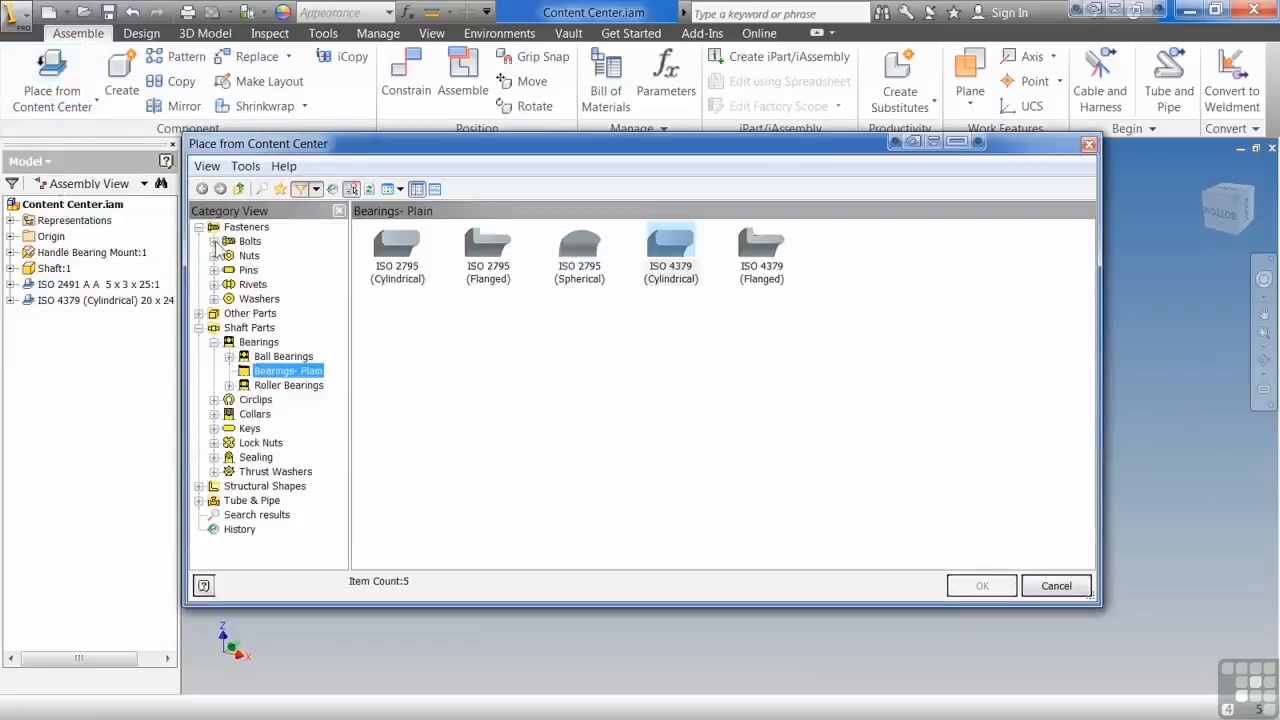
pyautogui.click(214, 241)
pyautogui.click(229, 342)
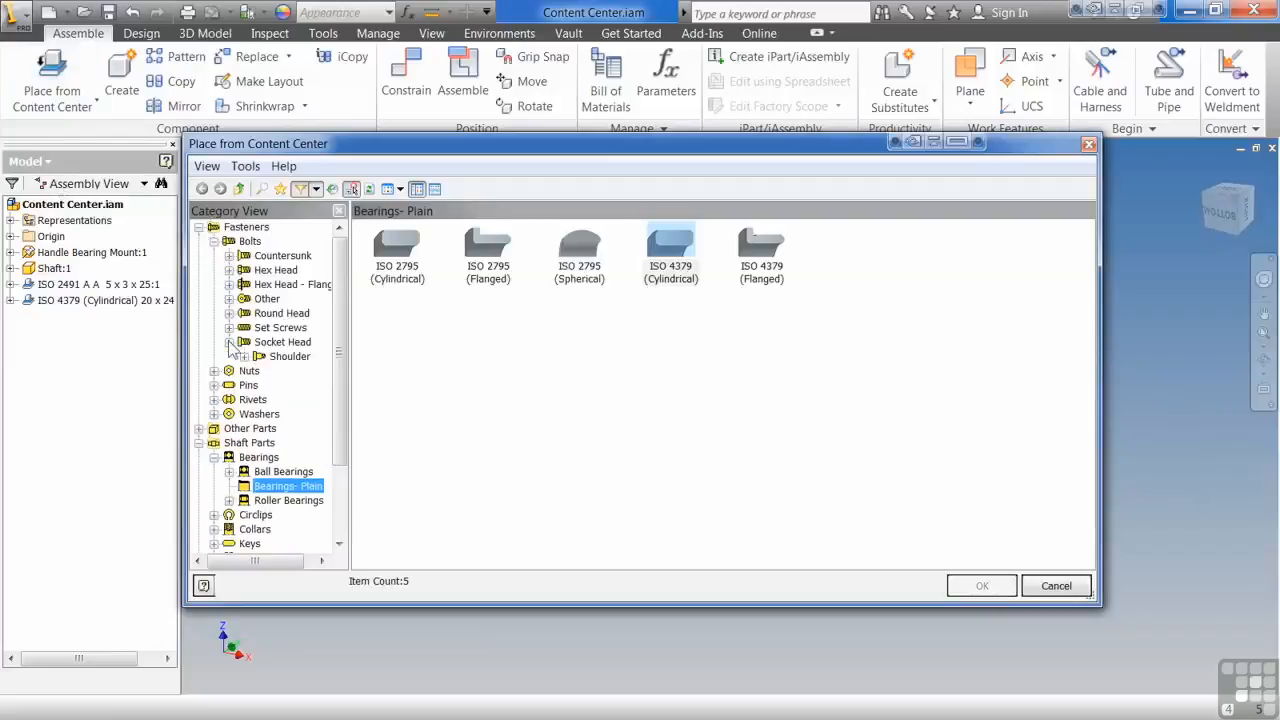
pyautogui.click(283, 342)
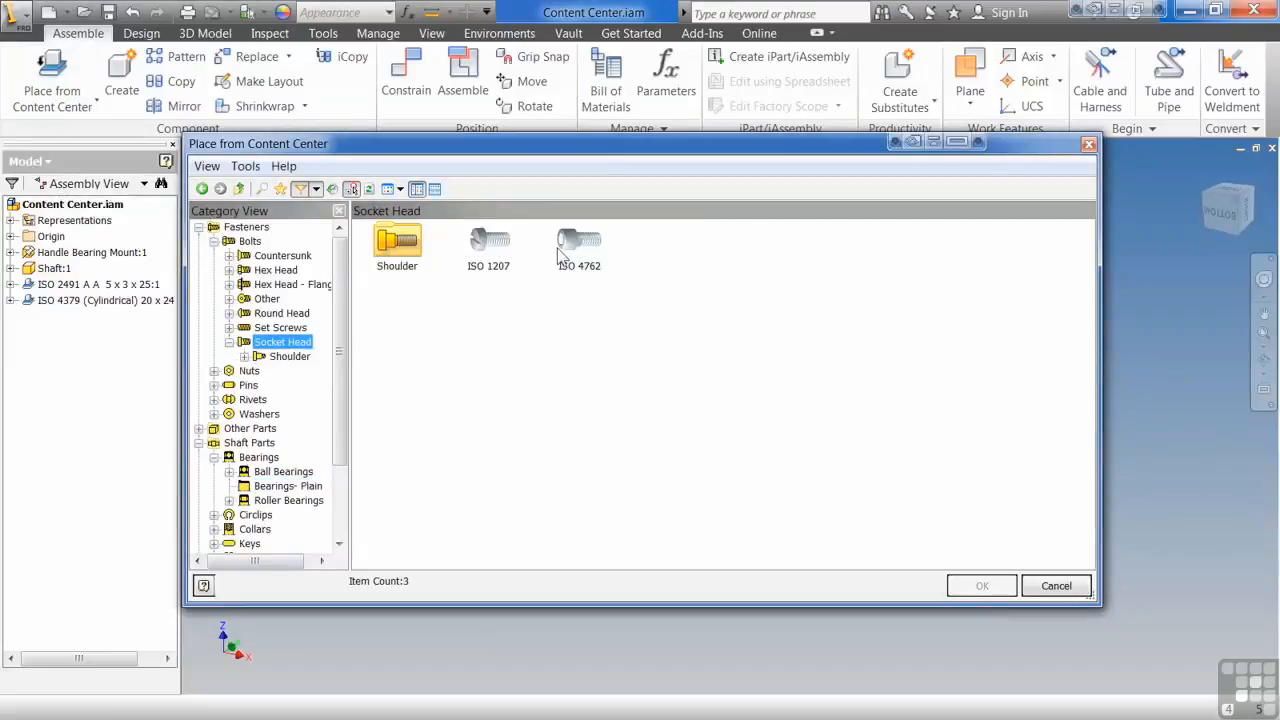
pyautogui.click(568, 250)
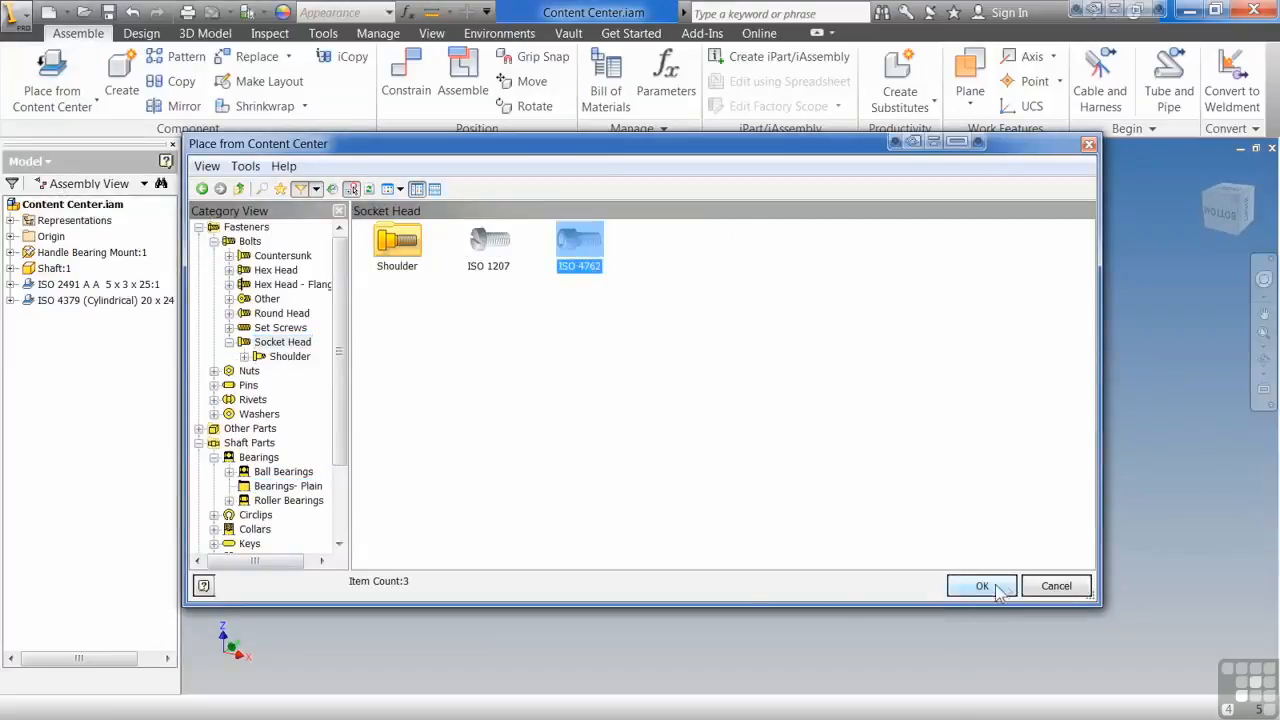
pyautogui.click(985, 587)
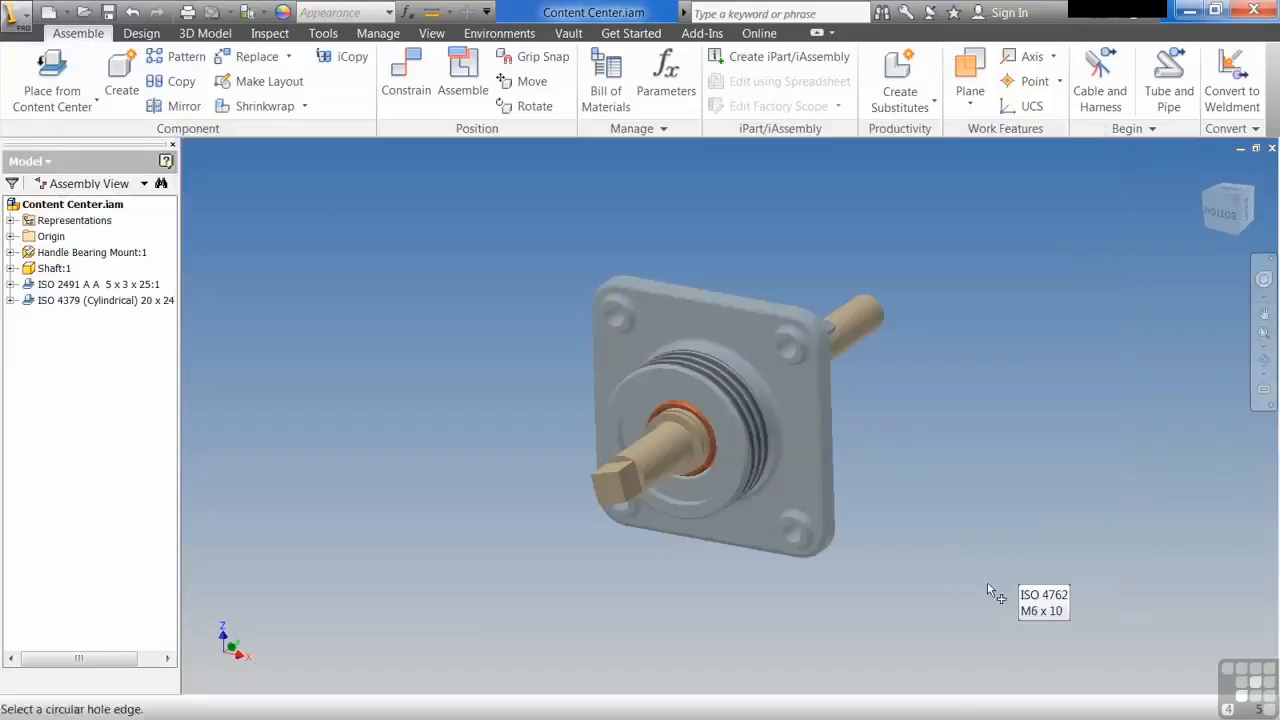
# Step: Fit the ISO 4762 bolt to a corner counterbored hole of the handle bearing mount and stretch its size to M6 x 30
pyautogui.click(614, 318)
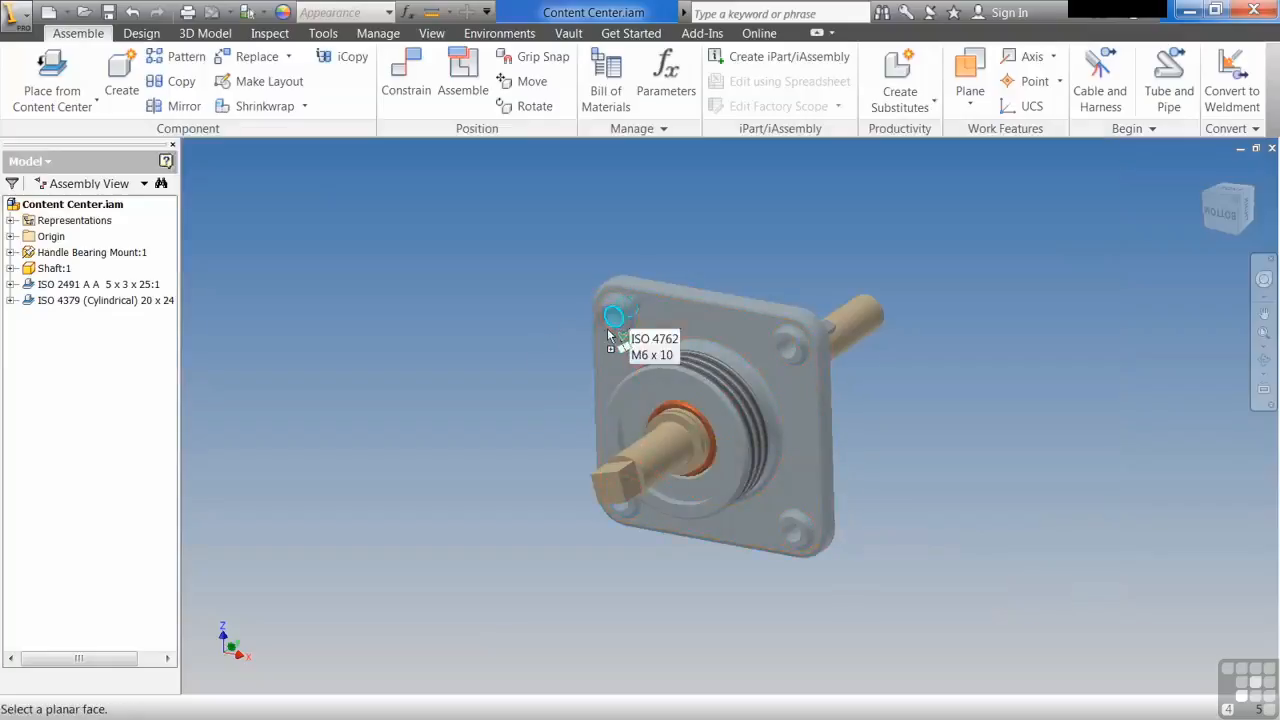
pyautogui.click(650, 318)
pyautogui.keyDown('shift'); pyautogui.moveTo(650, 318); pyautogui.dragTo(566, 334, button='middle'); pyautogui.keyUp('shift')
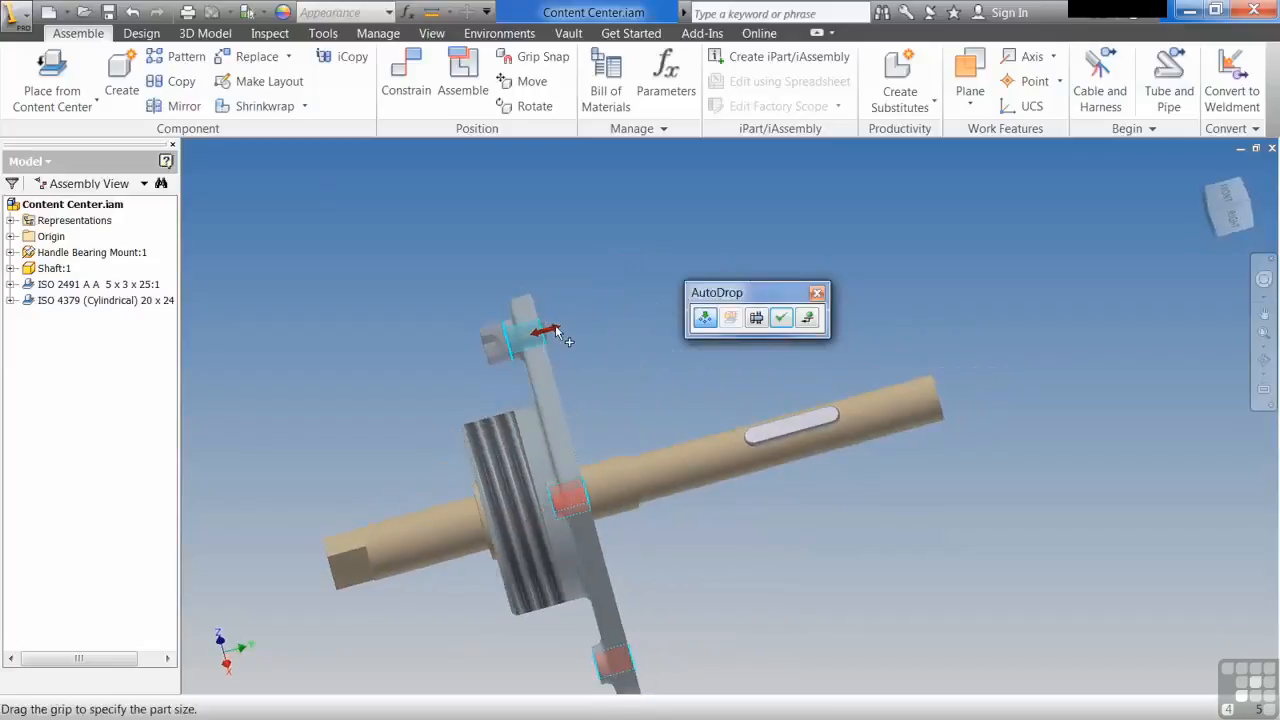
pyautogui.moveTo(555, 330); pyautogui.dragTo(627, 312)
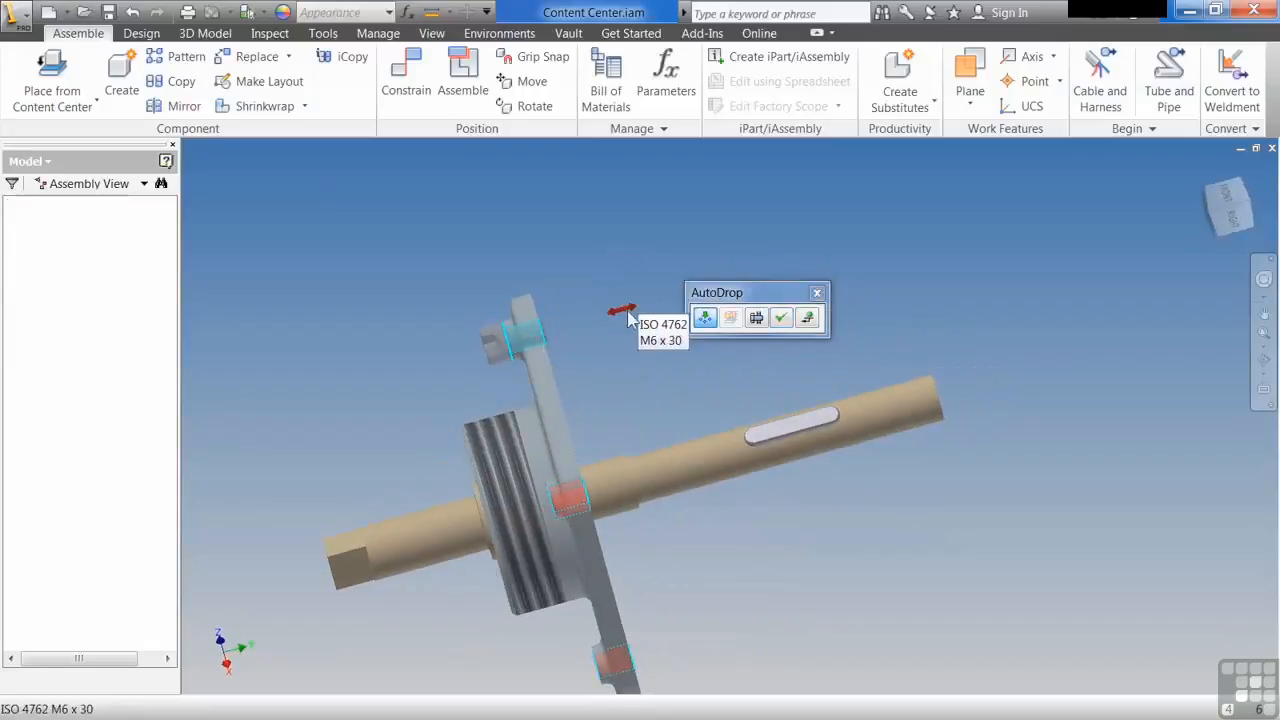
# Step: Insert the M6 x 30 bolts in all four corner holes of the handle bearing mount and end the placement
pyautogui.keyDown('shift'); pyautogui.moveTo(655, 353); pyautogui.dragTo(650, 356, button='middle'); pyautogui.keyUp('shift')
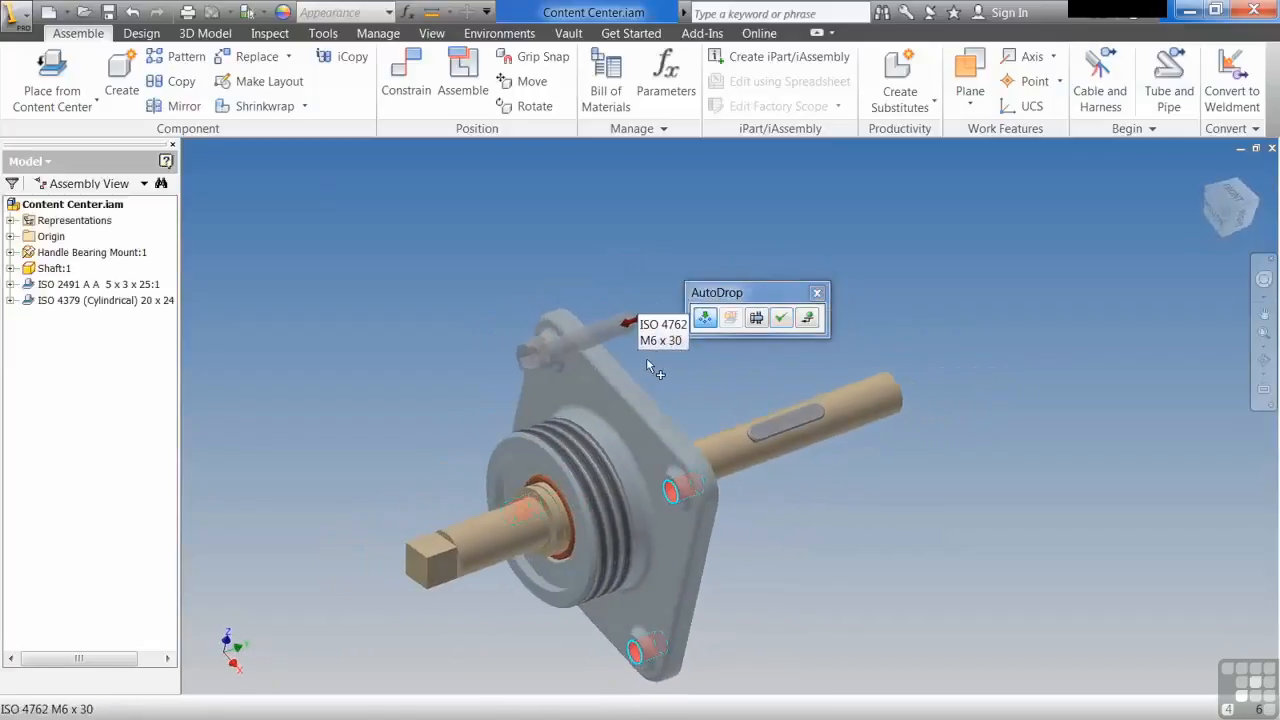
pyautogui.keyDown('shift'); pyautogui.moveTo(584, 380); pyautogui.dragTo(585, 310, button='middle'); pyautogui.keyUp('shift')
pyautogui.press('F6')
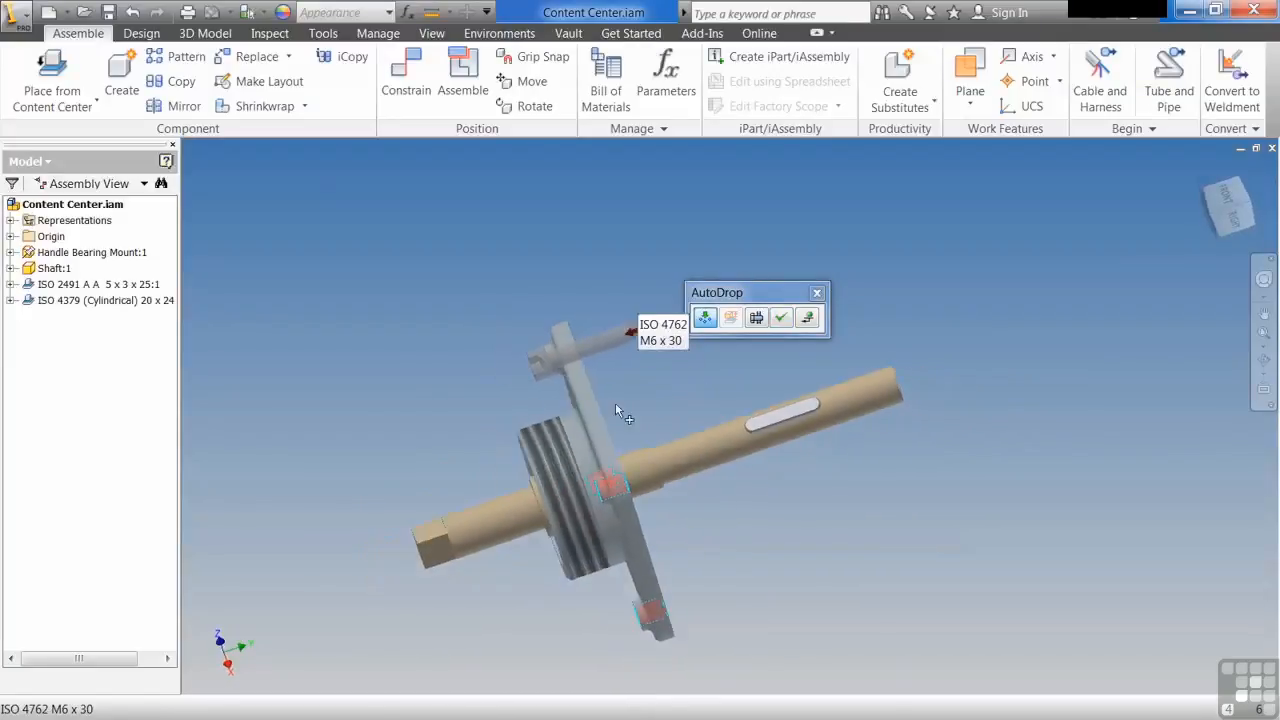
pyautogui.keyDown('shift'); pyautogui.moveTo(604, 370); pyautogui.dragTo(740, 400, button='middle'); pyautogui.keyUp('shift')
pyautogui.click(780, 317)
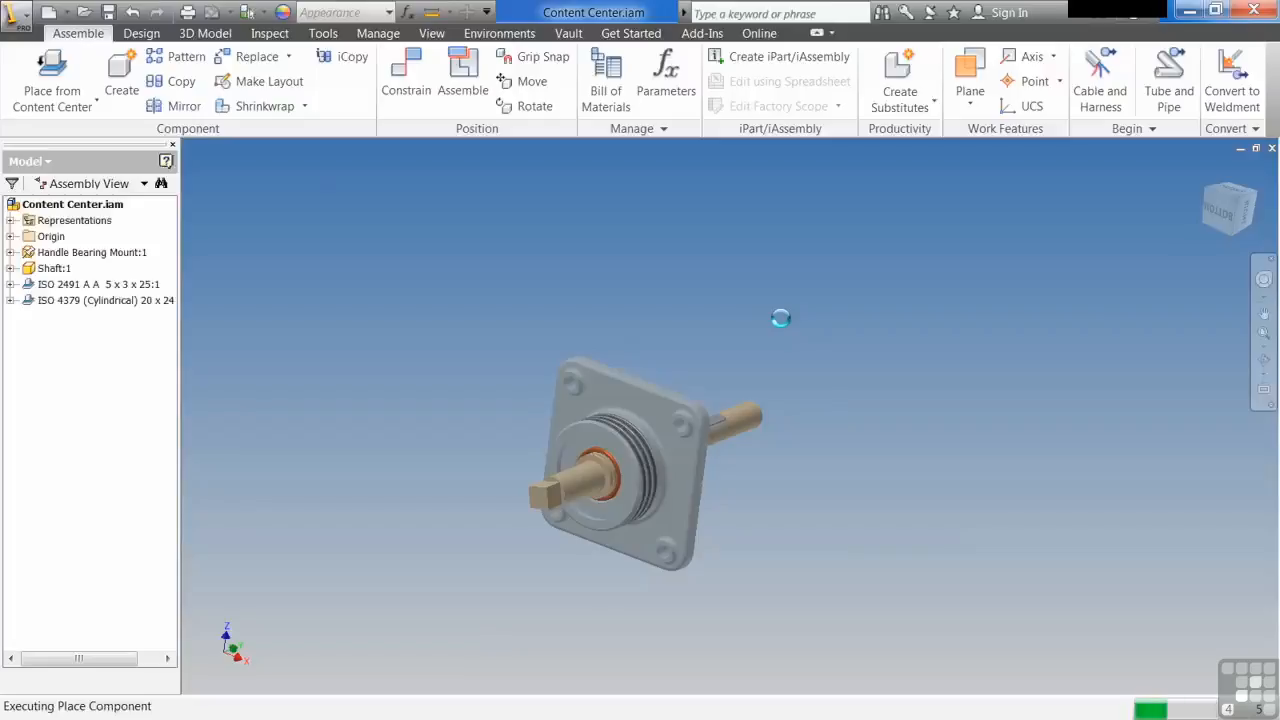
pyautogui.rightClick(770, 331)
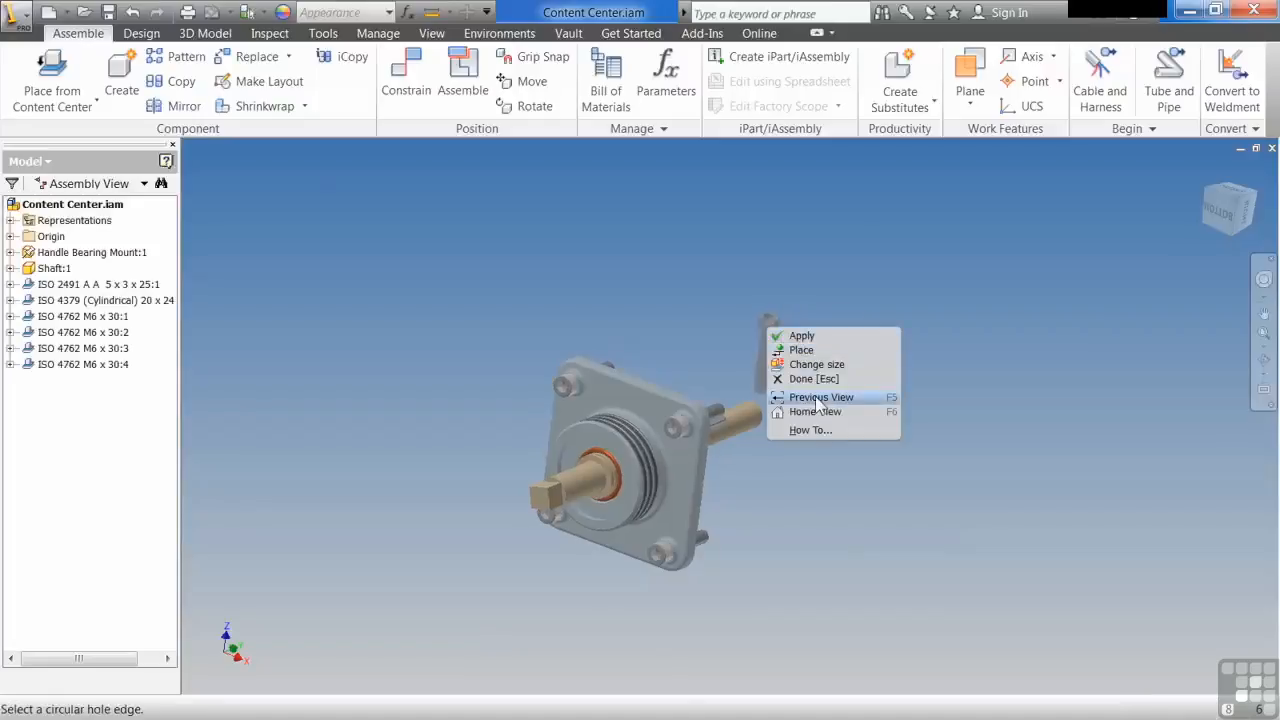
pyautogui.click(814, 379)
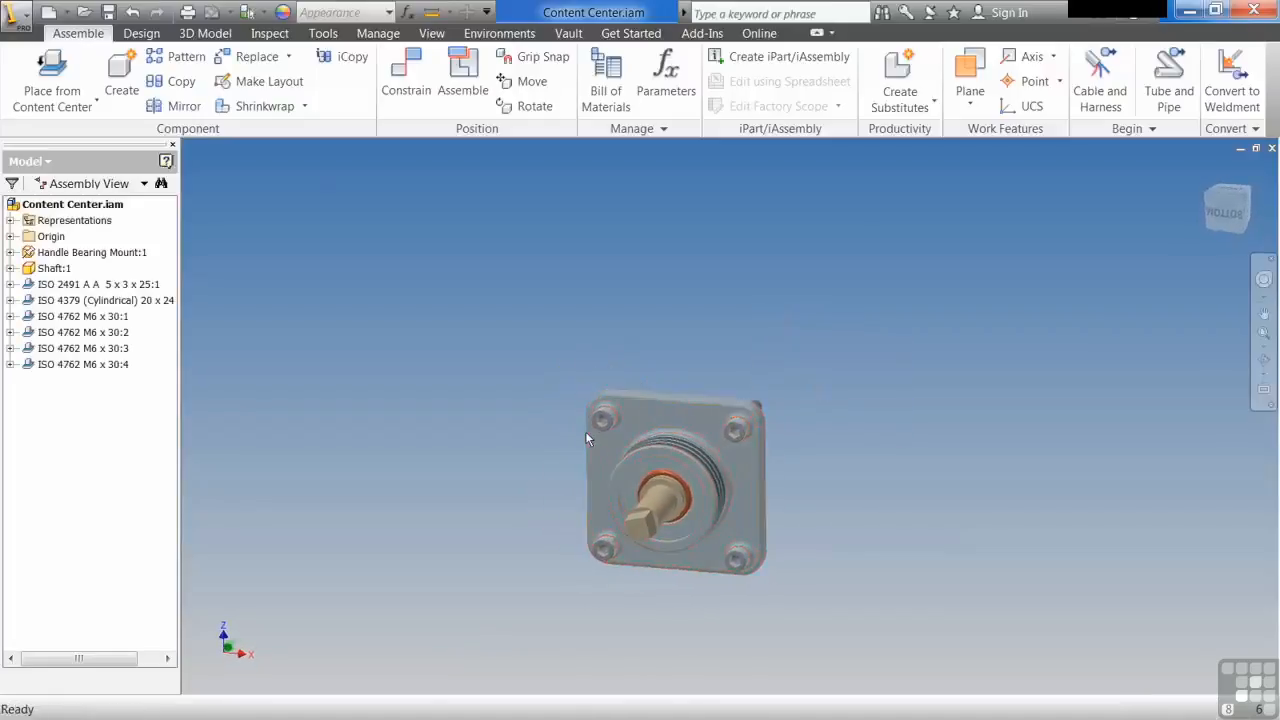